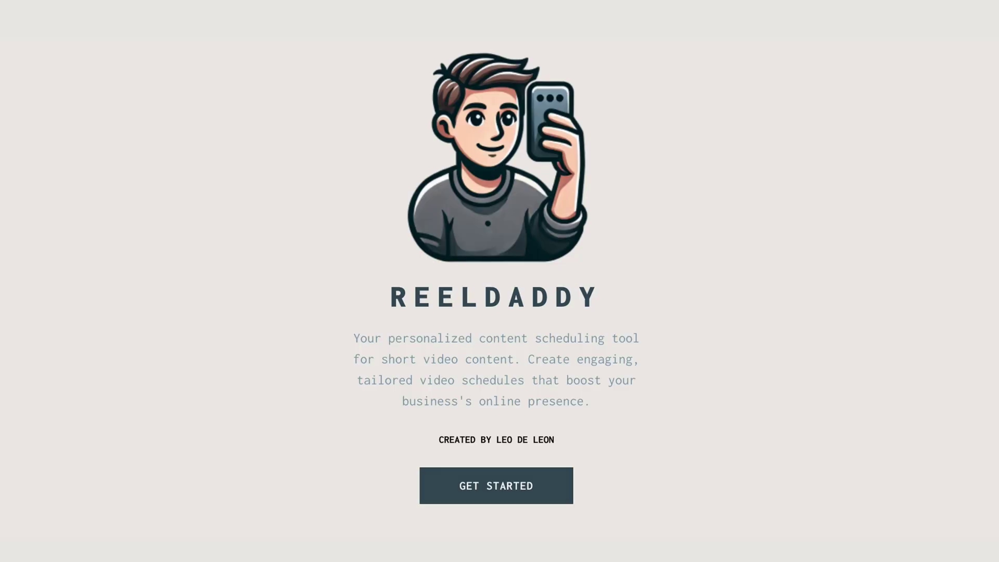
- Register a new ReelDaddy account with a full name, e-mail address and confirmed password
click(506, 492)
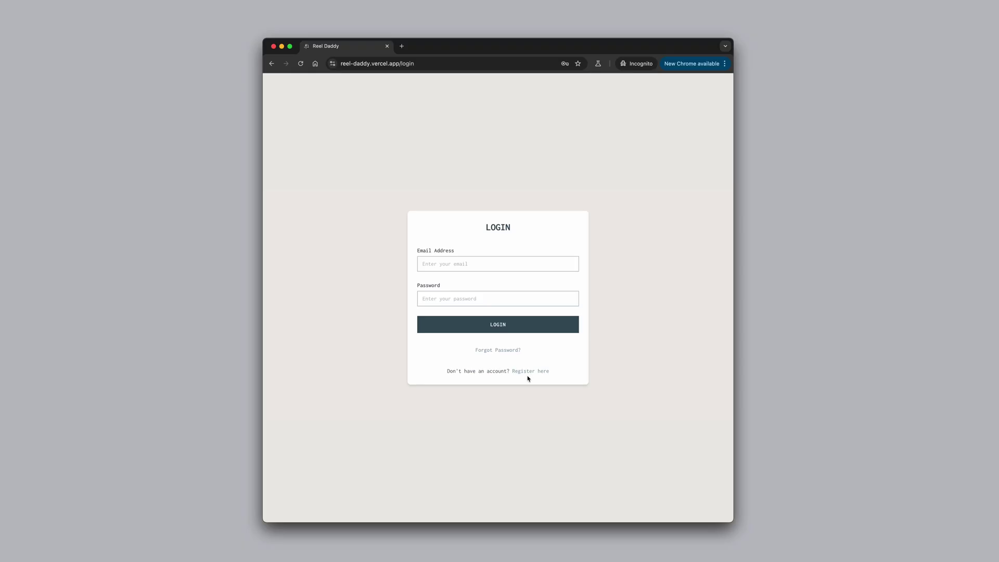
click(528, 375)
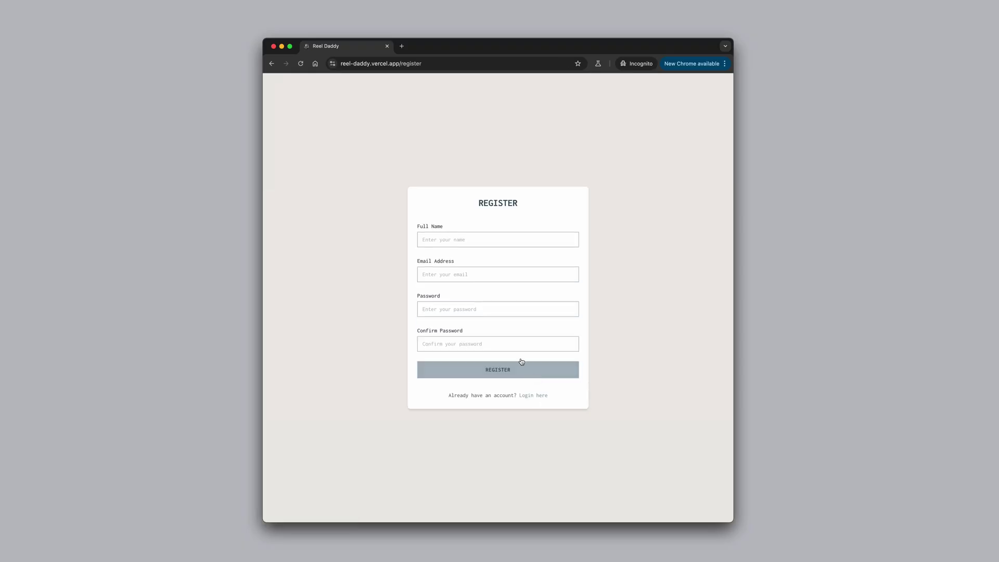
click(484, 242)
text(Mr. Robot)
key(Tab)
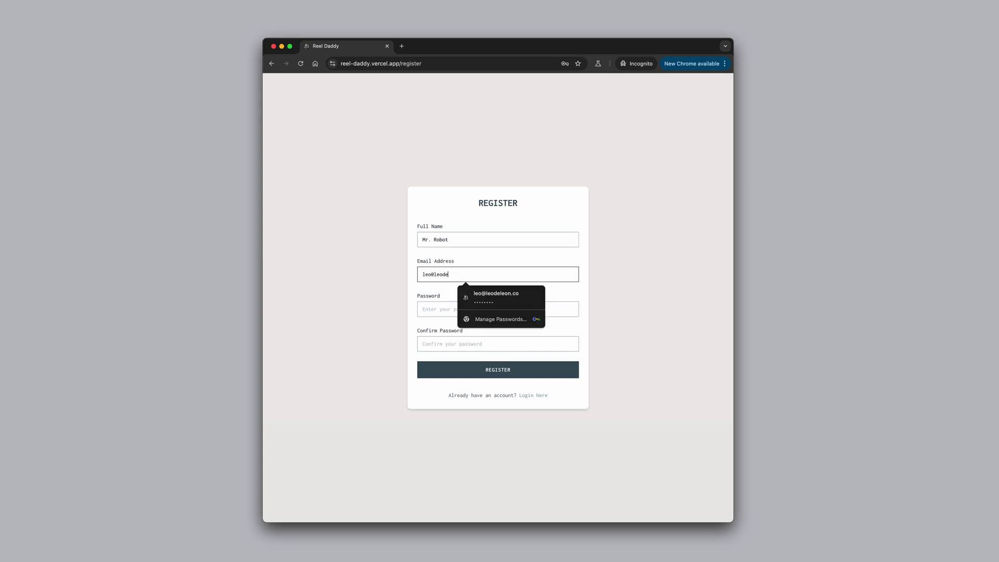
key(Tab)
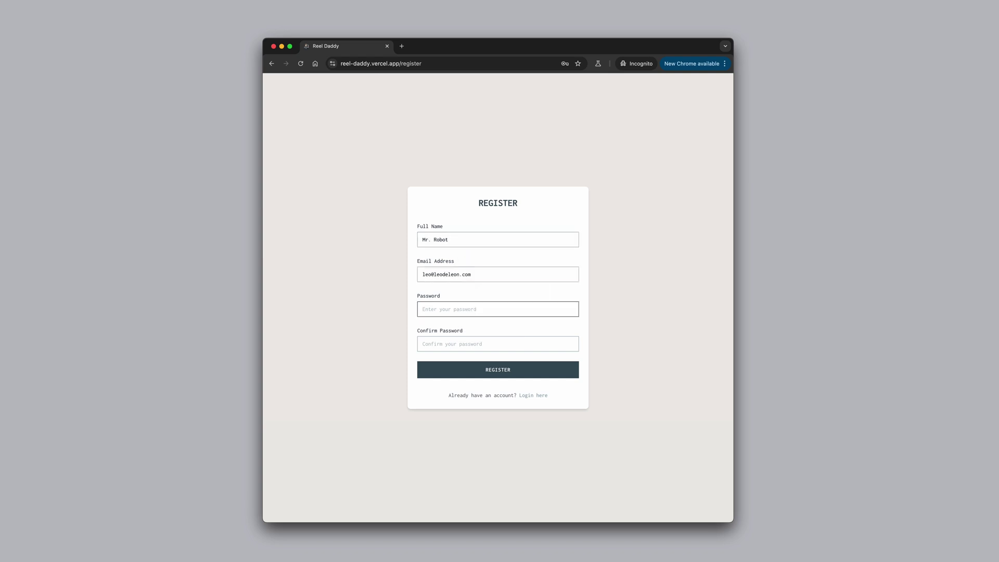
text(•••••••••••••)
key(Tab)
text(•••••)
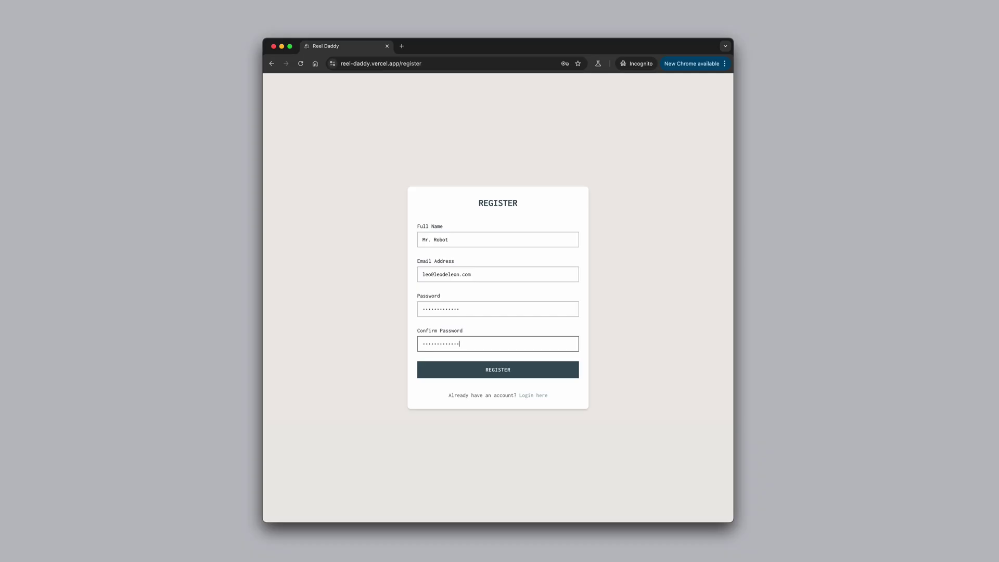
click(508, 369)
- Log in using the new account's e-mail address and password
click(504, 257)
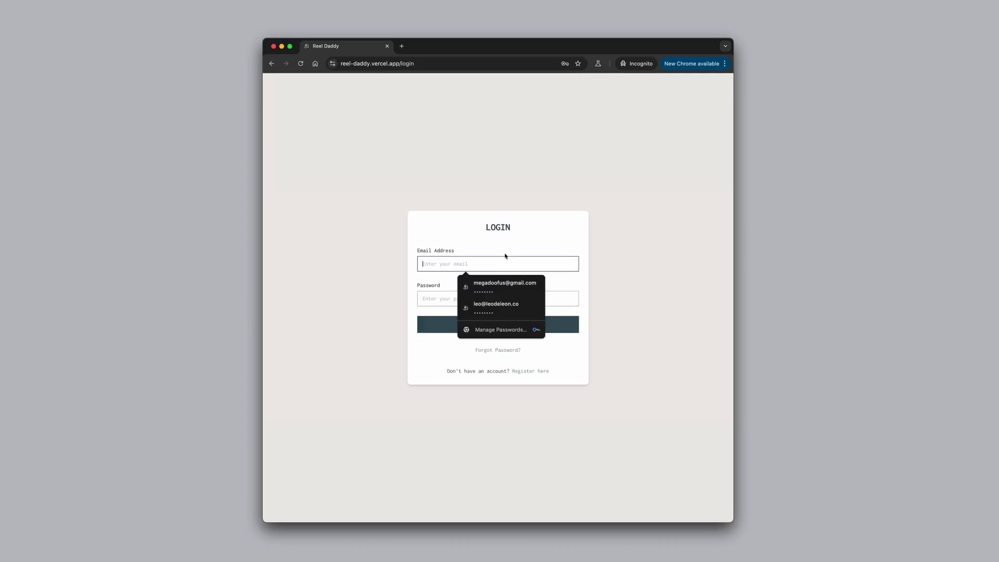
key(Tab)
text(•)
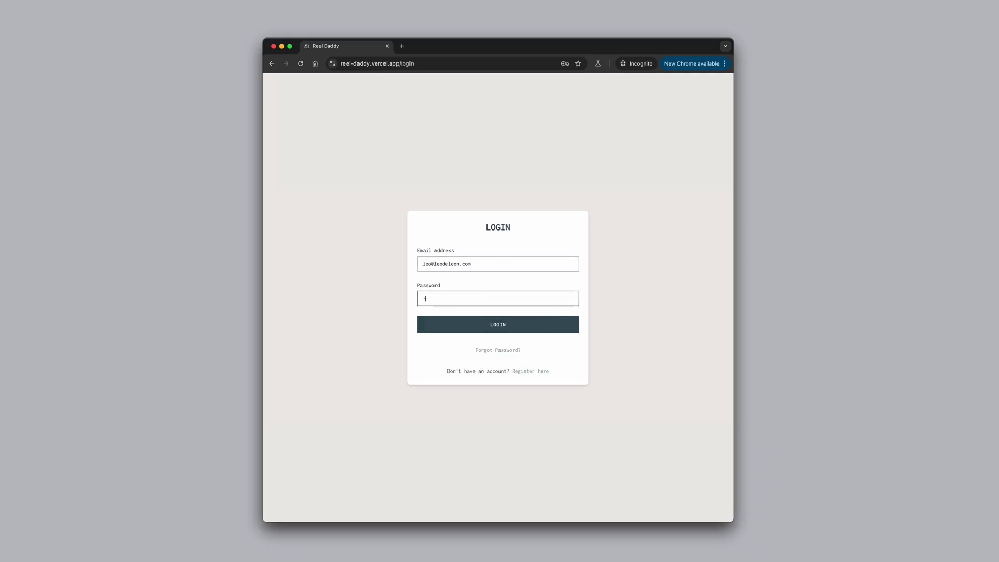
click(489, 323)
- Enter business name Sopranos Pizzeria, website sopranospizzeria.com and a home-made family-recipe pizza description
click(528, 314)
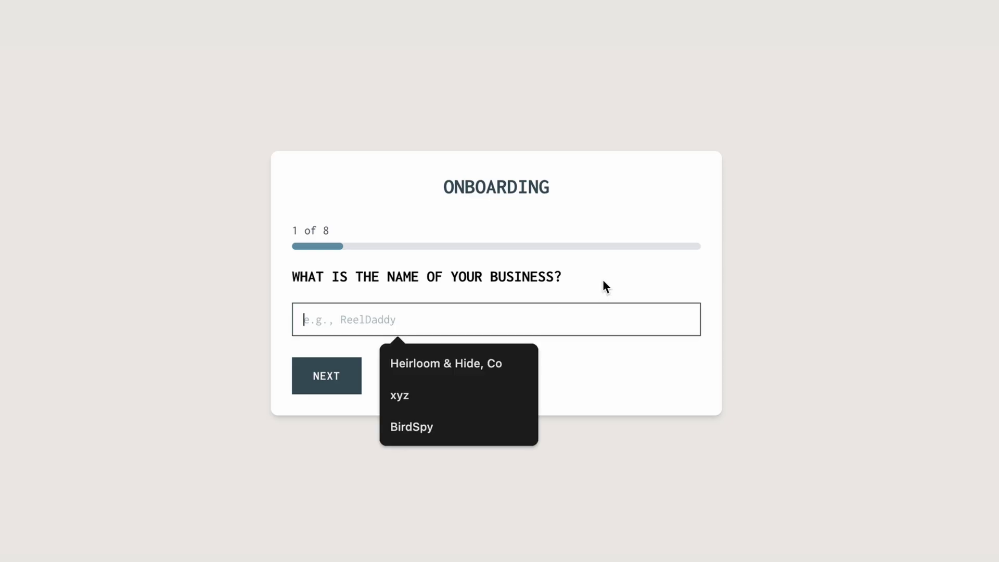
text(Sopranos Pizzeria)
key(Return)
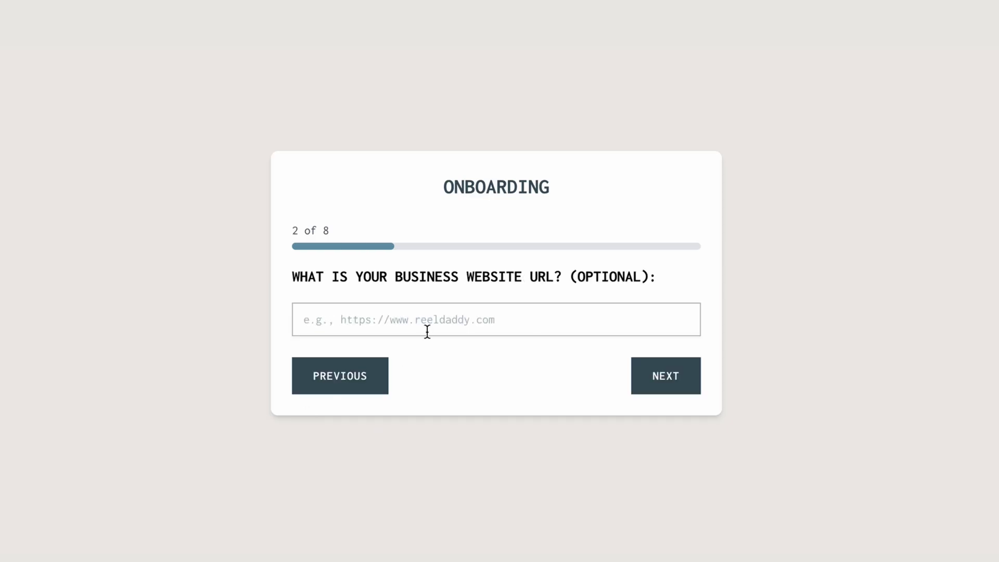
text(sopranospizzeria.com)
click(662, 381)
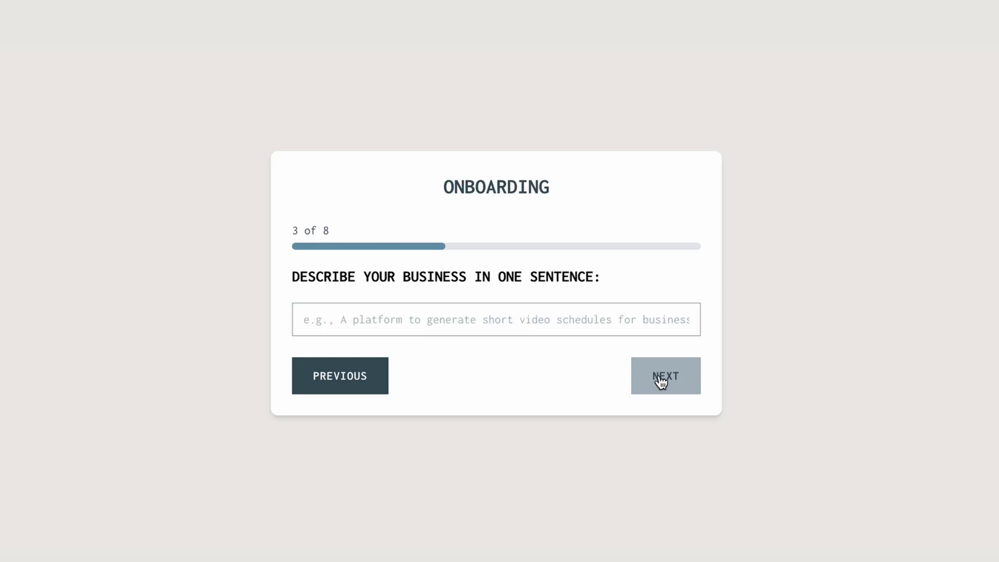
text(we make the best home)
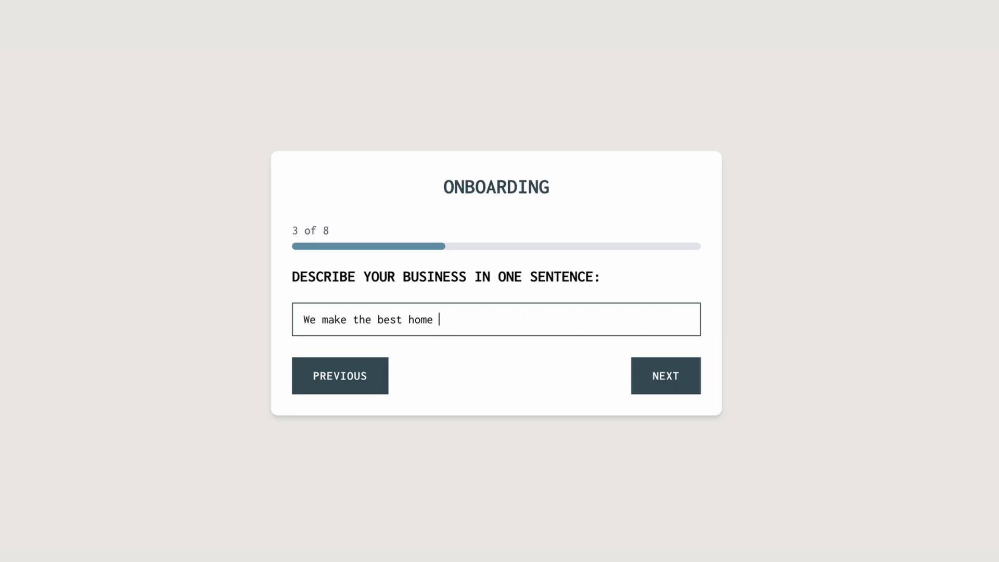
text( made, family recipe pizza in the KC metro area)
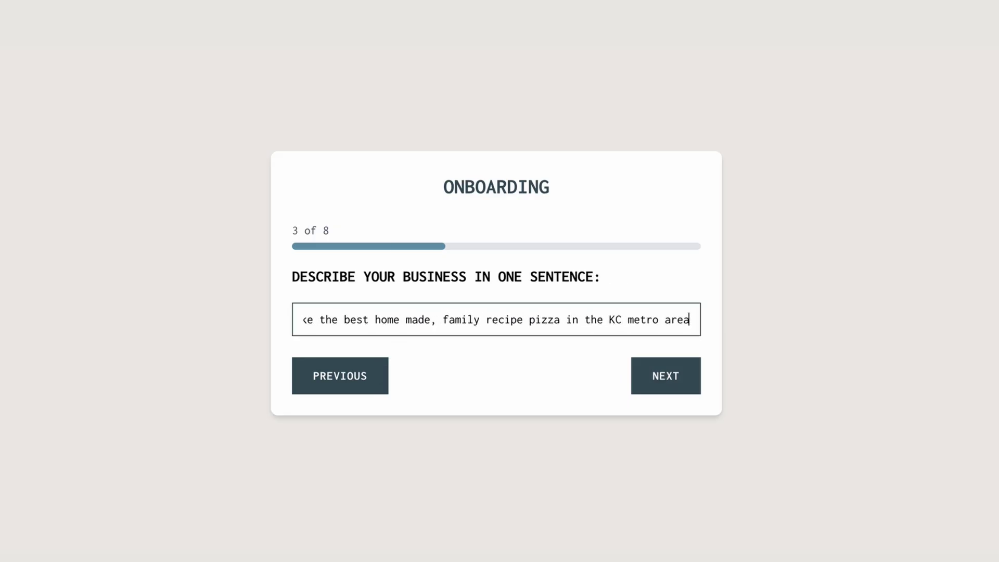
click(651, 377)
- Describe the target audience as organic-pizza lovers and the garden-grown, scratch-sauce selling point
click(509, 306)
text(People who love great pizza with )
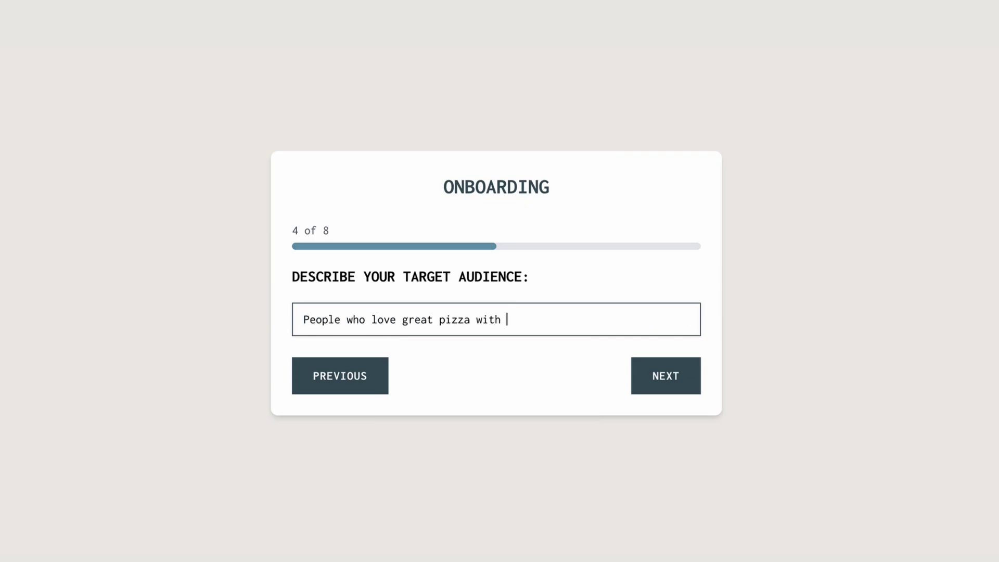
text(organic, home-grown ingredients, from a legacy of family recipe)
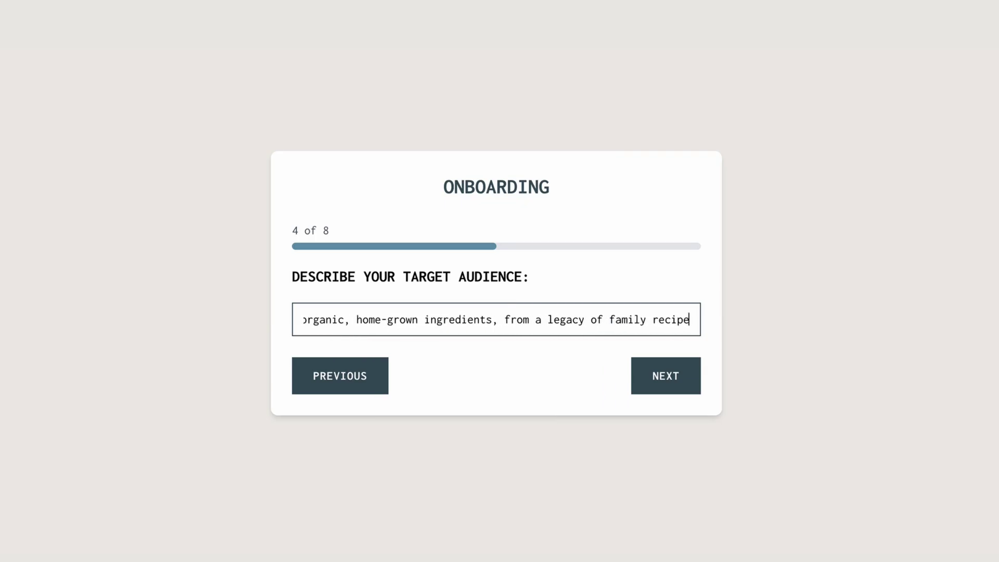
click(669, 382)
text(Our ingredients are grown in our own garden)
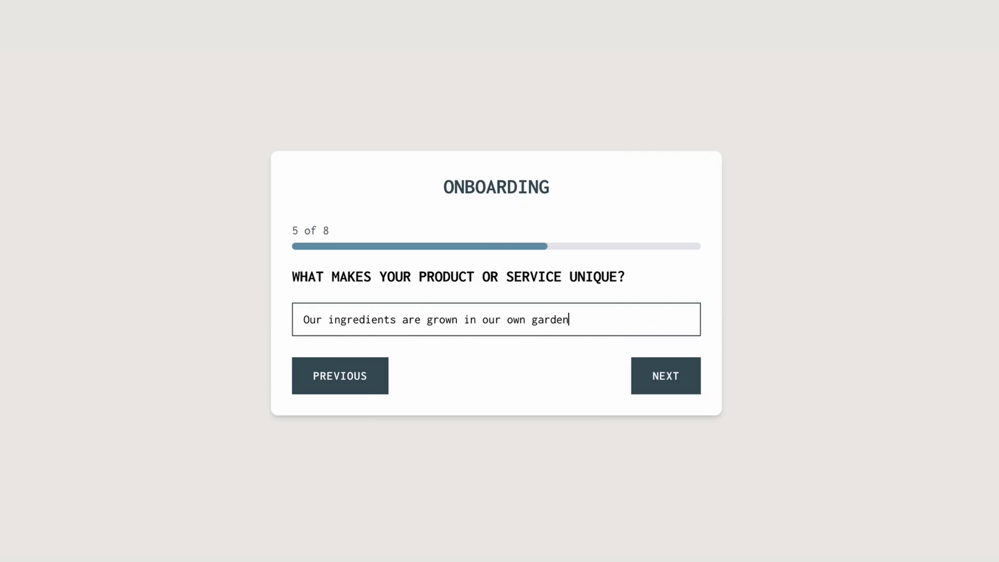
text(, we make our sauces from scratch,)
click(674, 391)
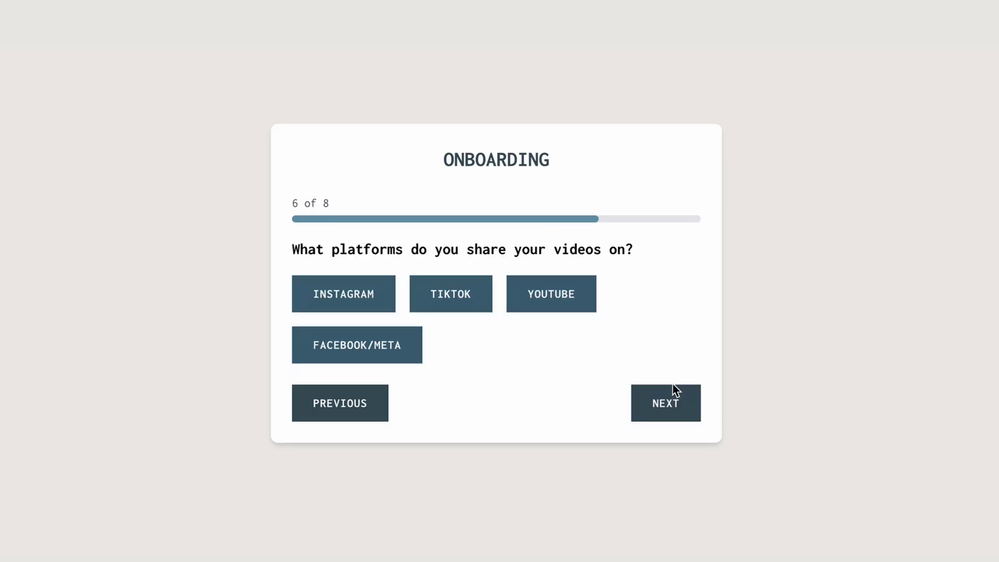
- Choose Instagram and TikTok, and describe the audience problem as finding responsibly made pizza
click(343, 294)
click(450, 294)
click(660, 408)
click(494, 335)
text(Finding good)
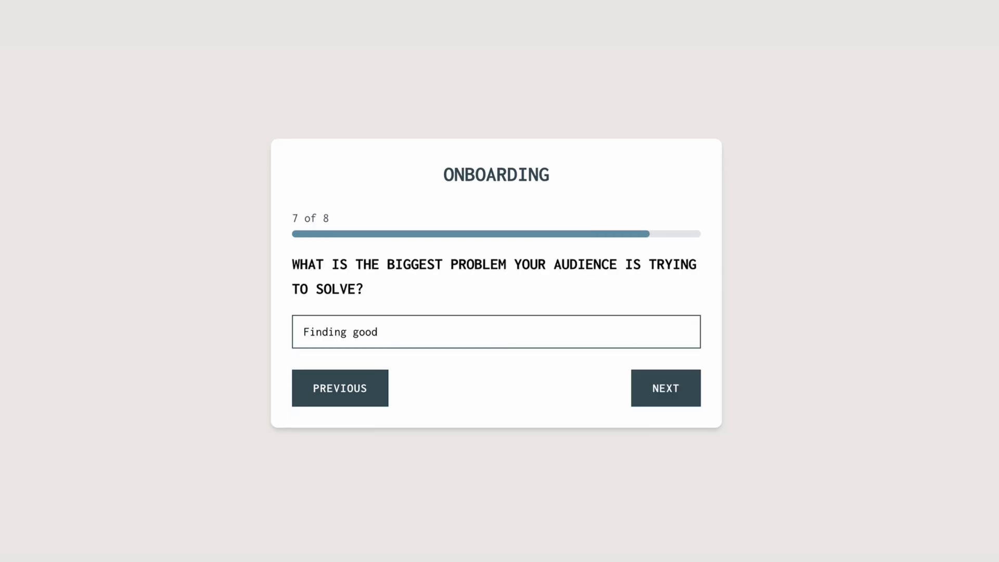
text( pizza that is made with responsibly harvested i)
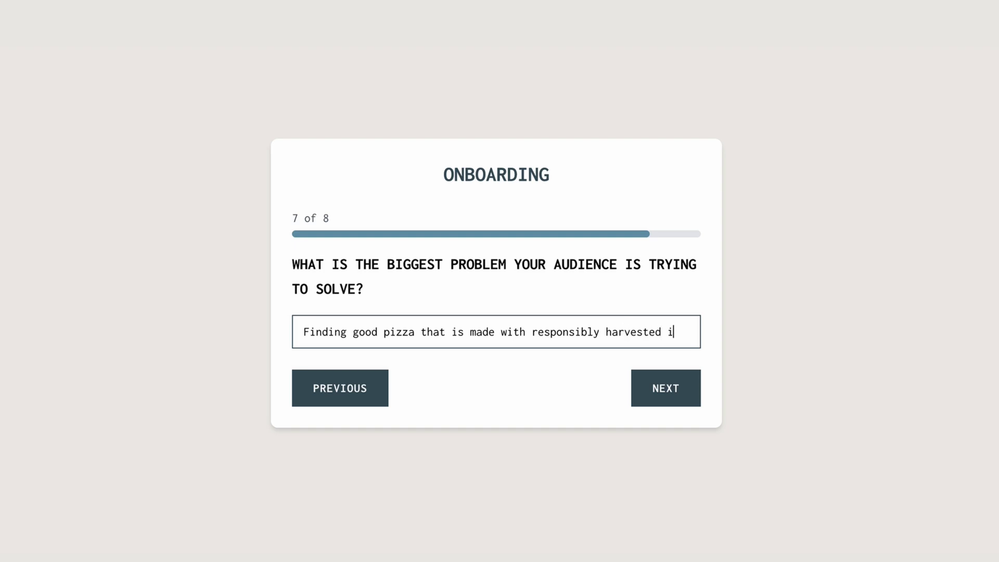
text(ngredients, no chemicals or pesticides, and)
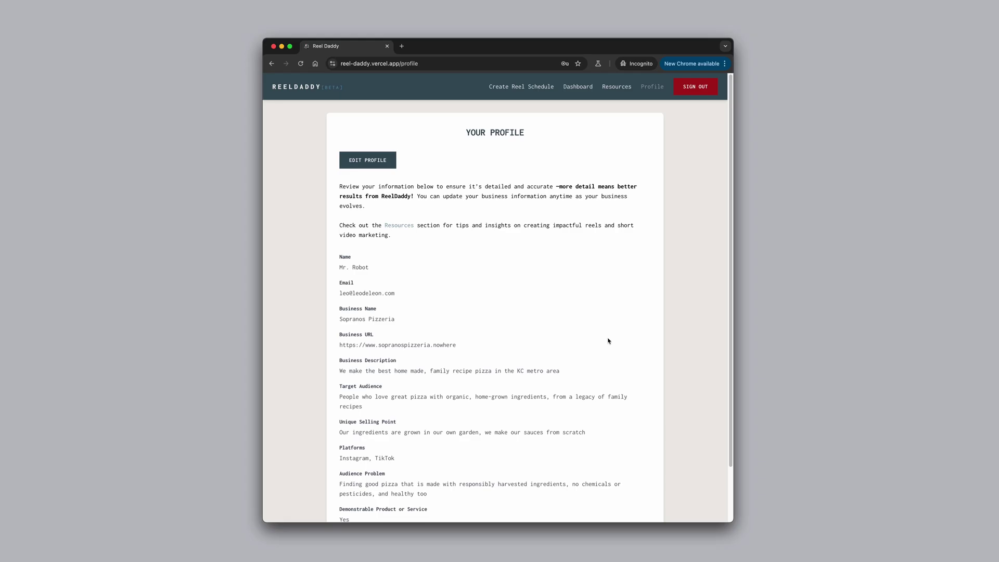
- Edit the profile's contact name, add YouTube to the platforms, and save the profile
scroll(608, 340, down, 1)
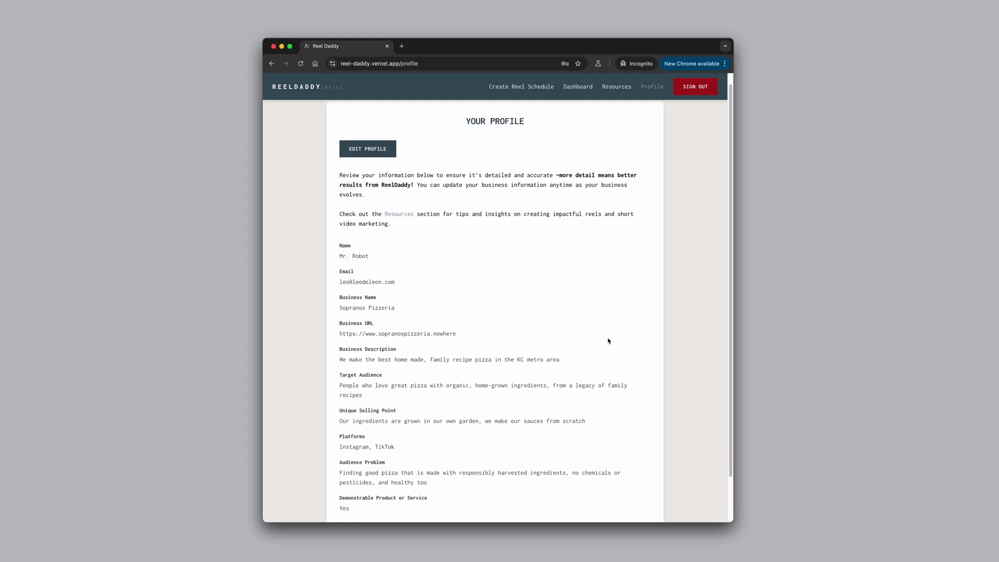
scroll(608, 341, down, 3)
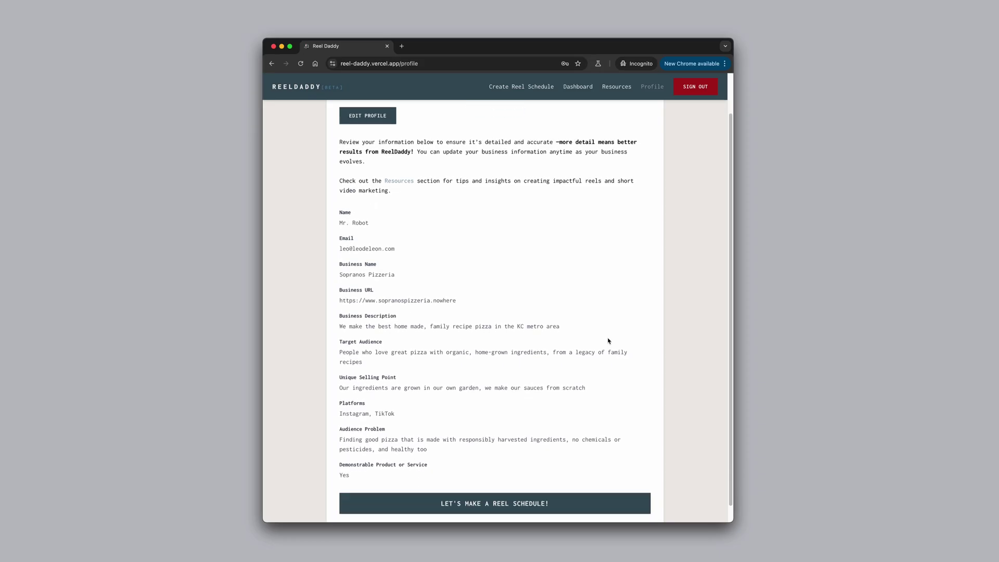
scroll(524, 244, up, 4)
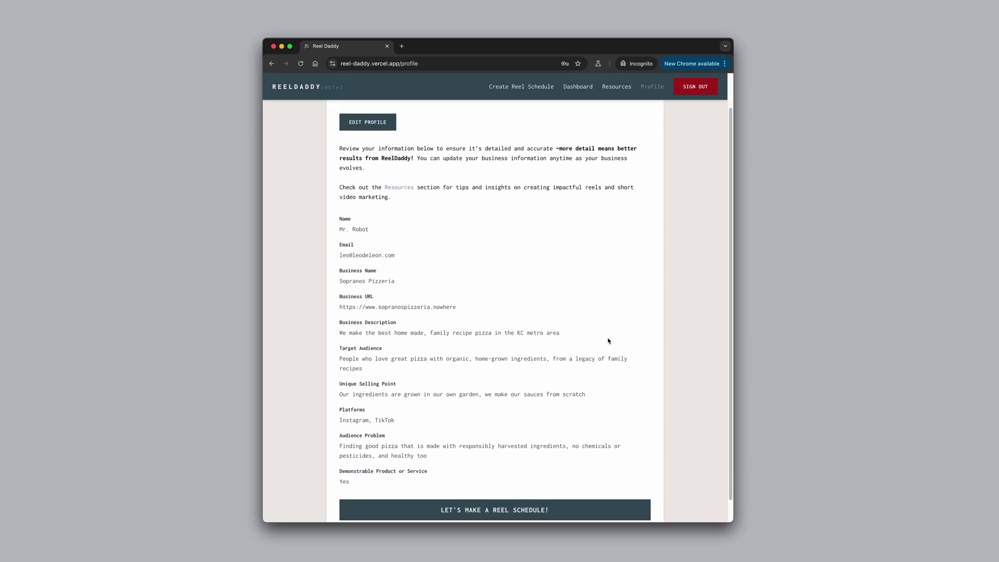
click(385, 159)
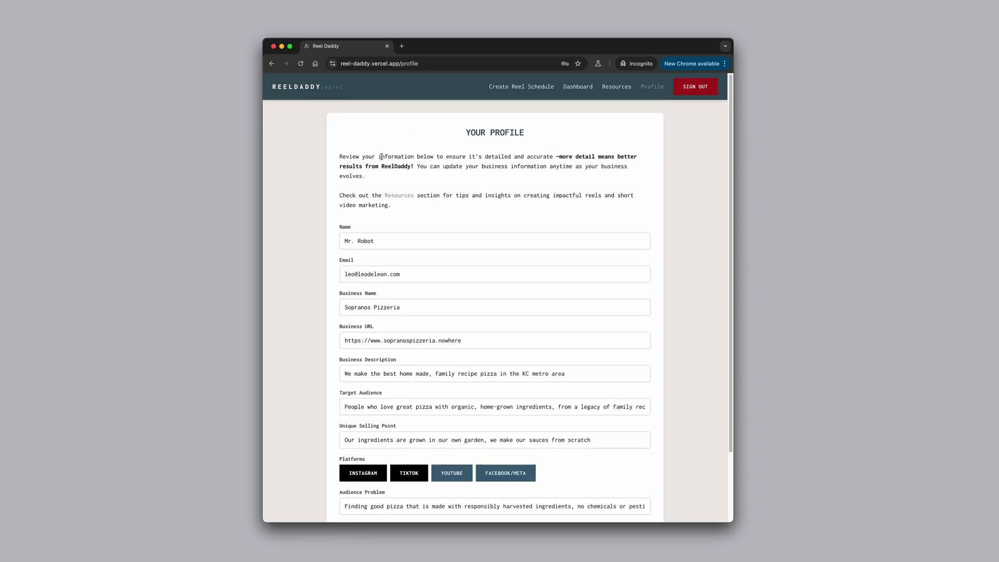
scroll(598, 300, down, 1)
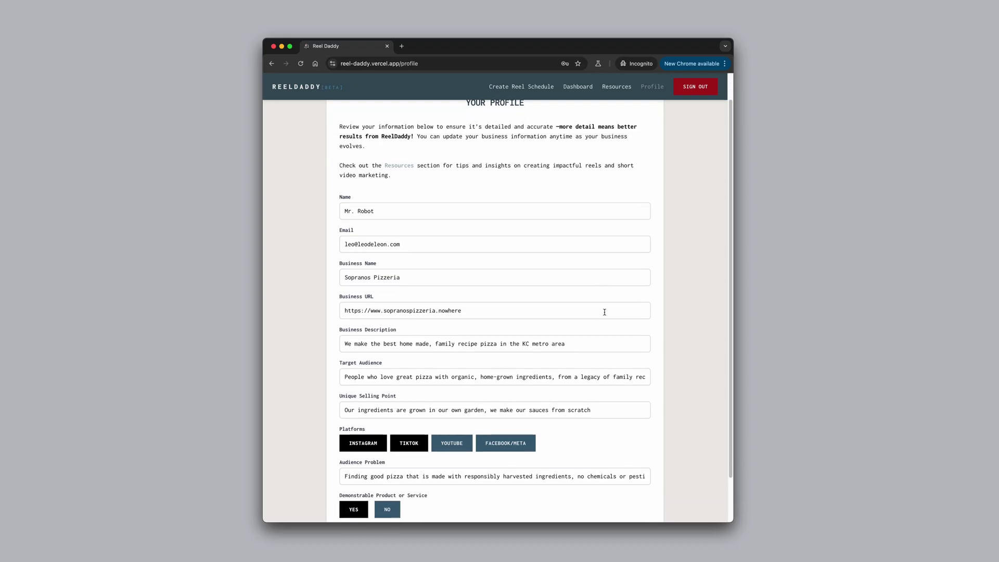
click(459, 209)
key(BackSpace)
key(BackSpace)
key(BackSpace)
key(BackSpace)
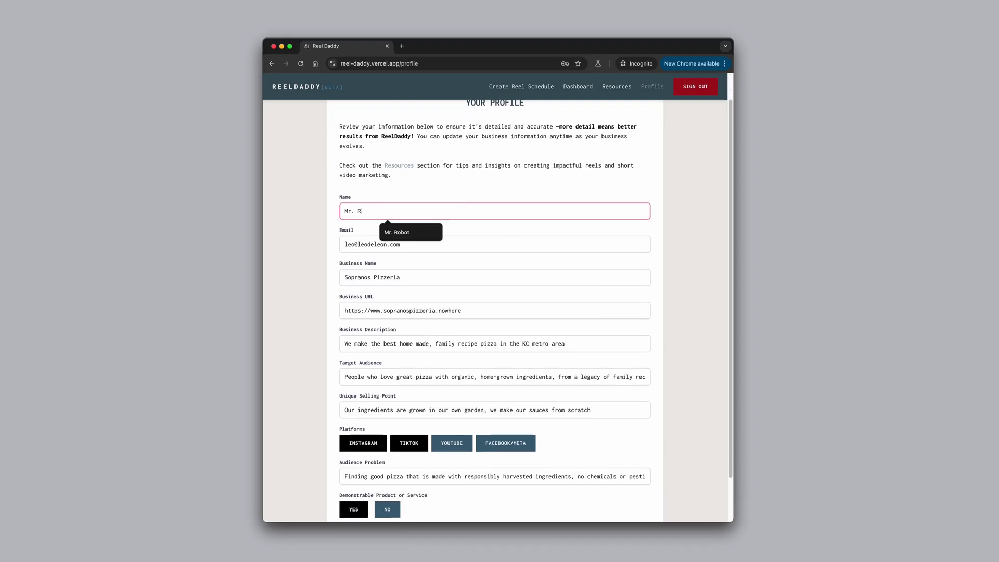
text(Soprano)
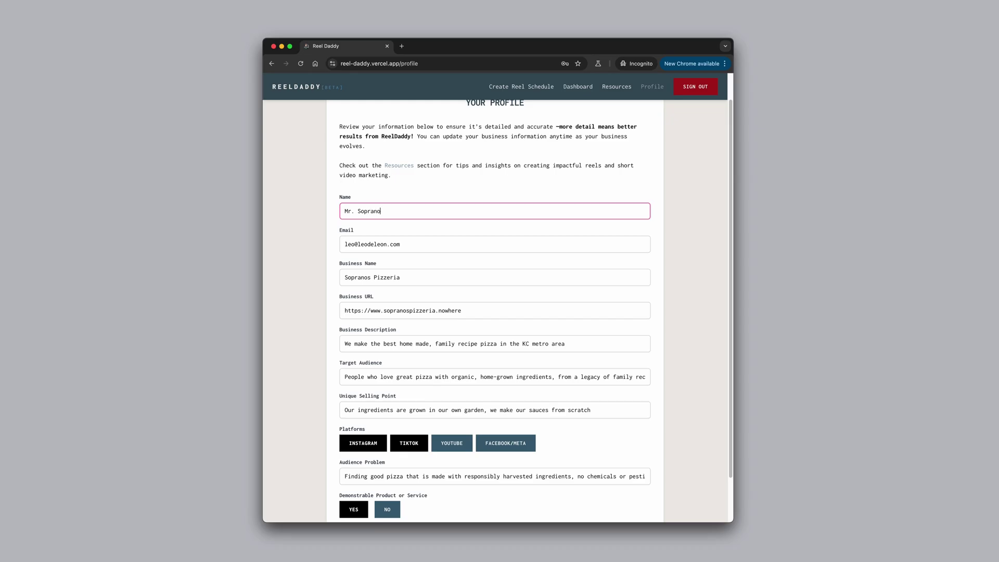
scroll(460, 264, down, 2)
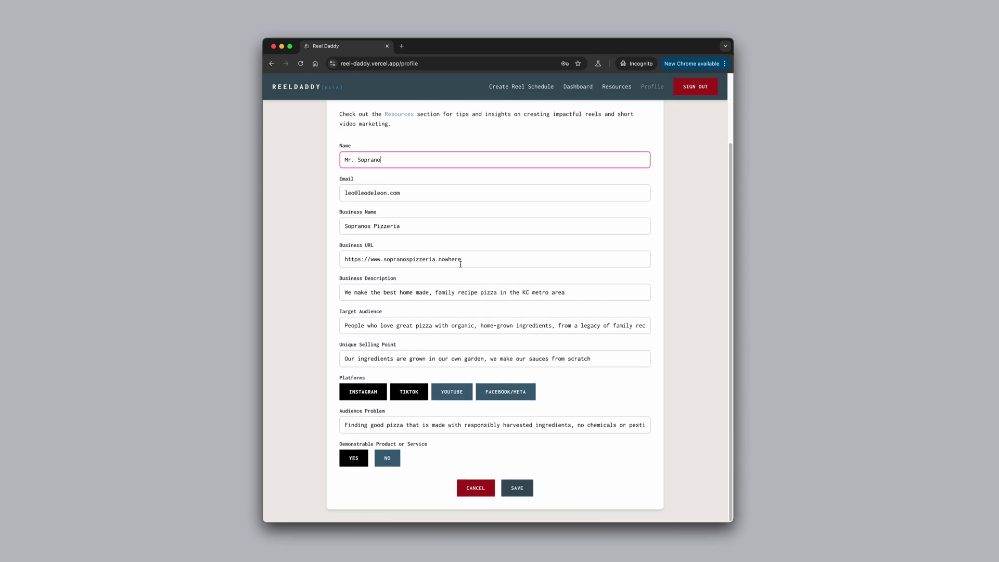
click(452, 391)
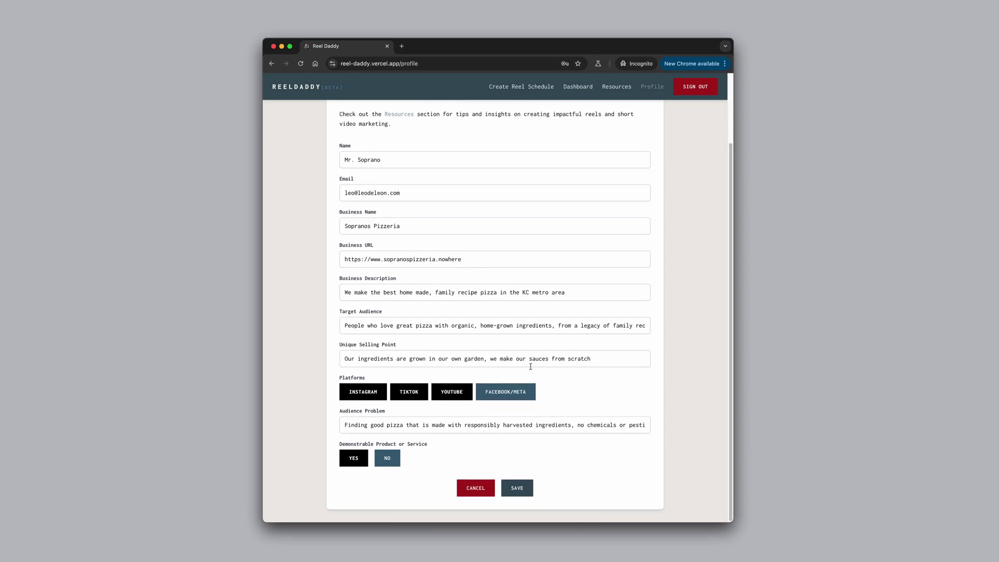
click(528, 485)
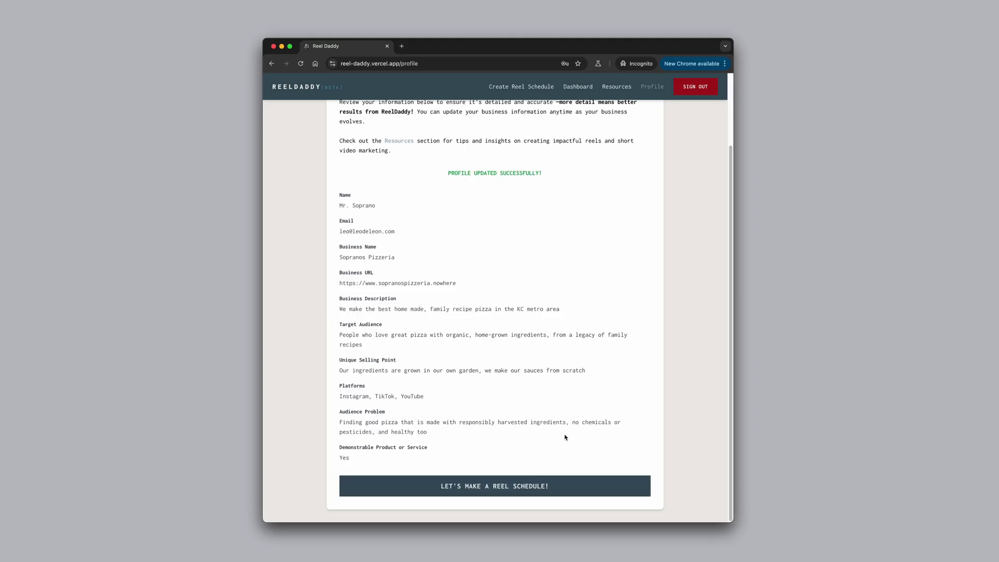
- Start a reel schedule with KC pizza keywords ending 'best pizza in kc' and goals 'attract new customers, educate my audience'
click(553, 485)
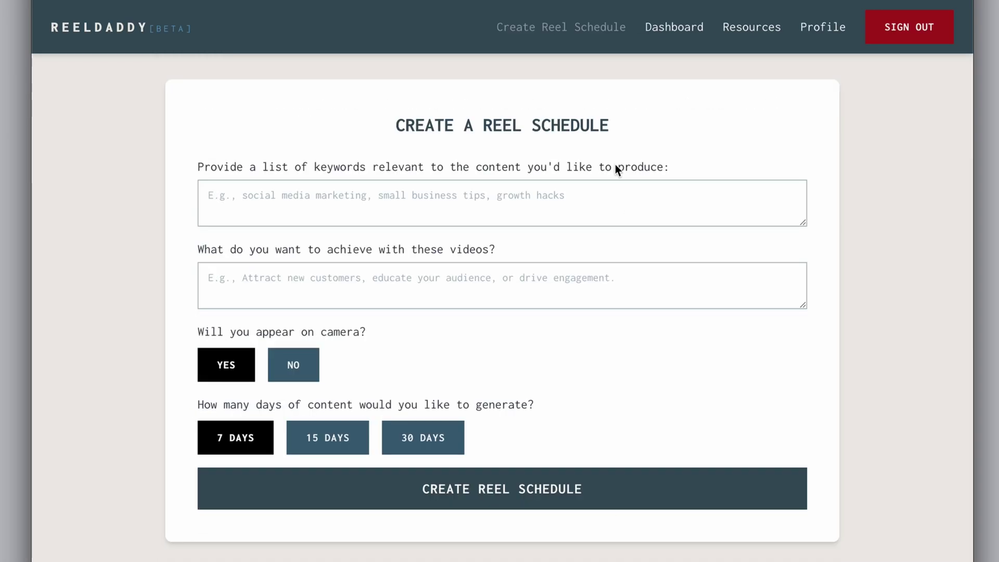
click(542, 193)
text(kc )
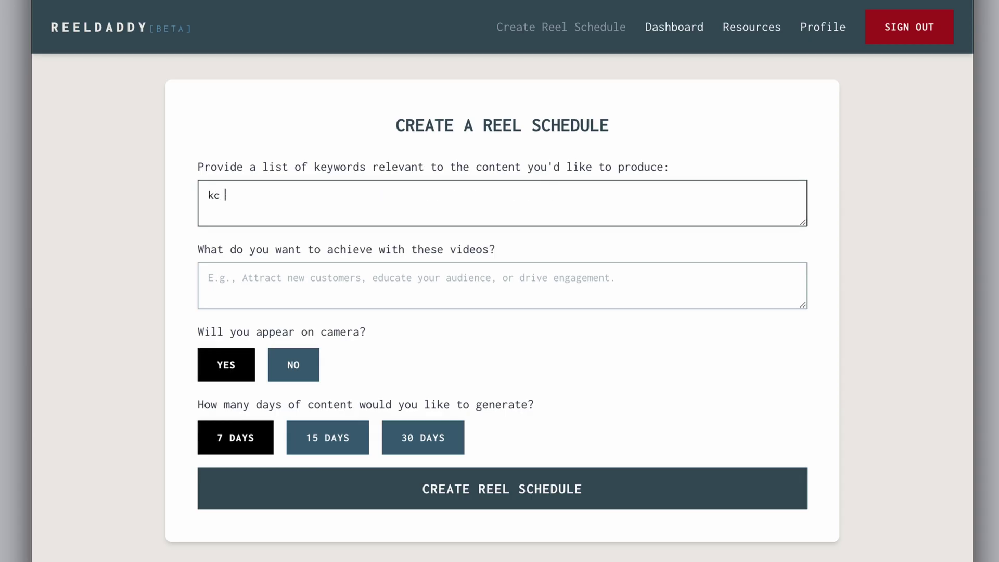
text(metro pizzeria, organic)
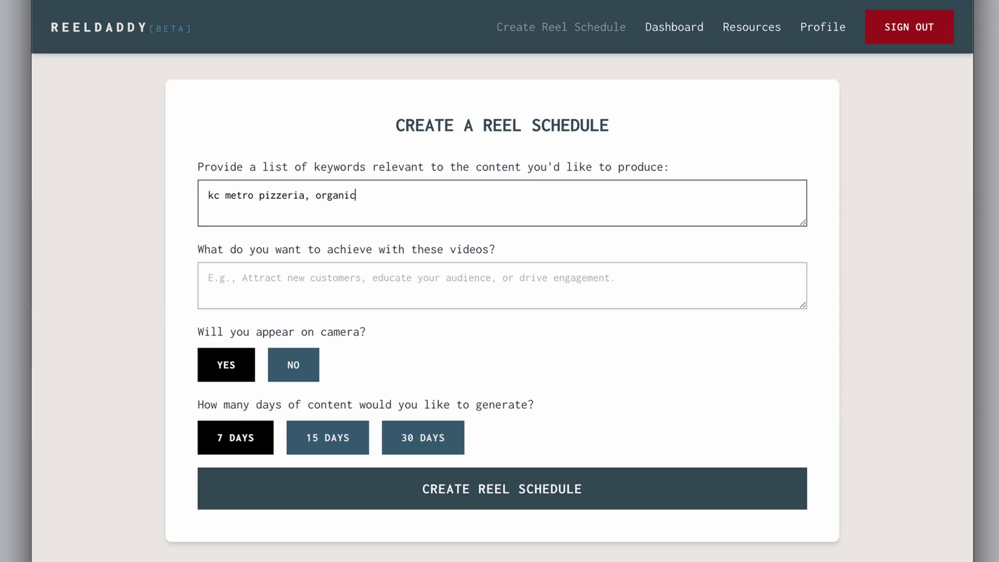
text( pizza, home made pizza,)
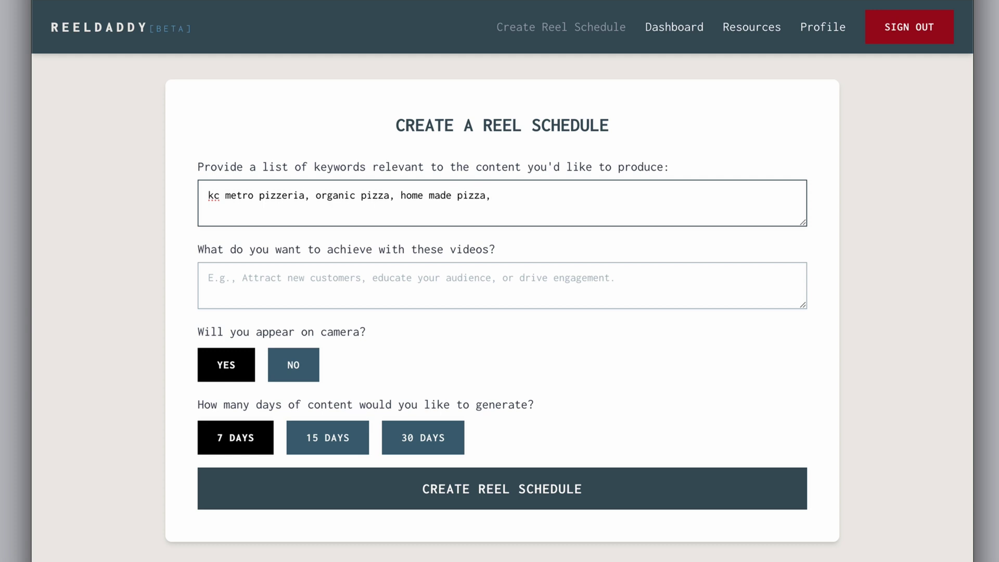
text( no preservative ingredients p)
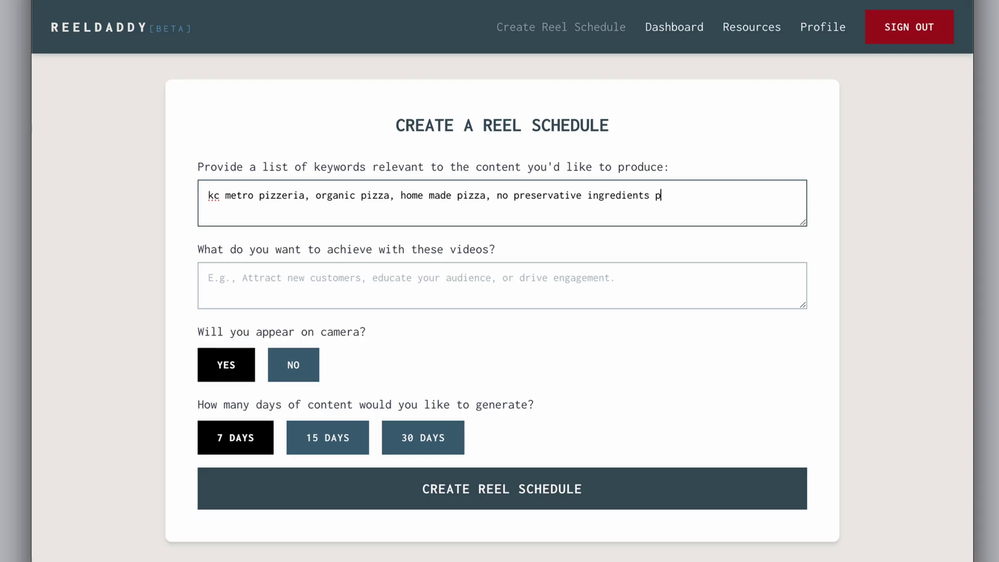
text(izza sauce, italian)
key(BackSpace)
key(BackSpace)
key(BackSpace)
key(BackSpace)
key(BackSpace)
key(BackSpace)
key(BackSpace)
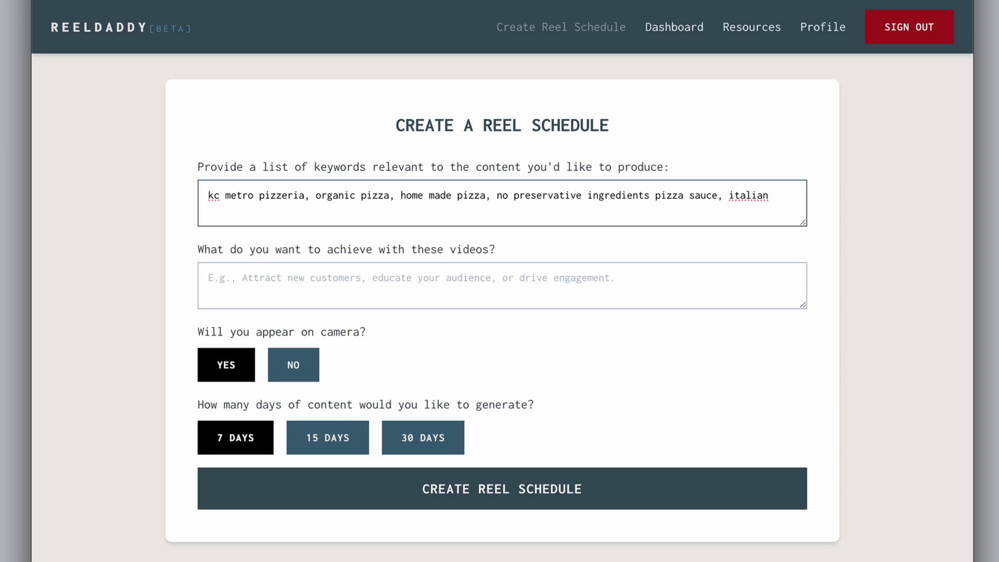
text(authentic italian pizza)
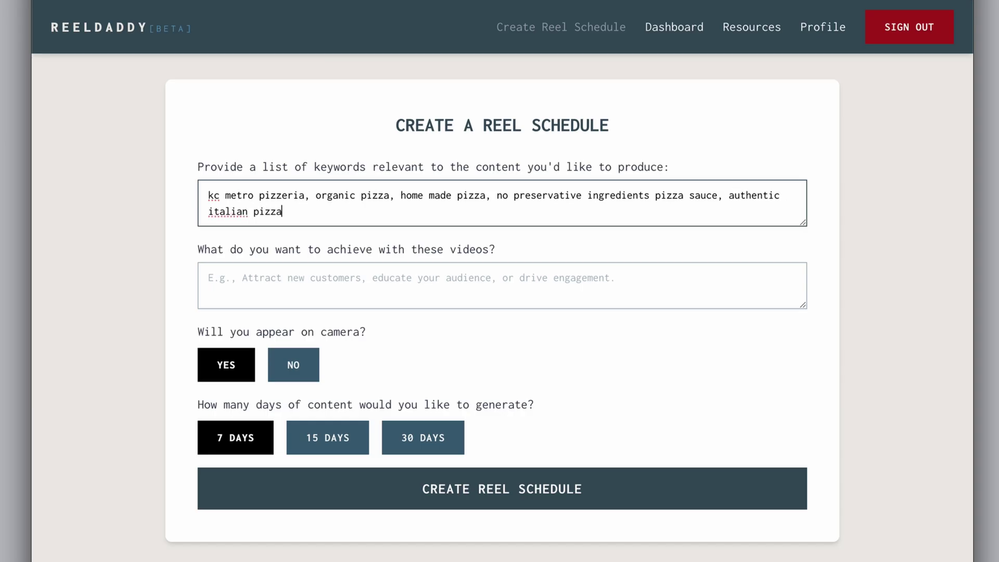
text(, best pizza in kc)
click(208, 277)
text(attract new customers)
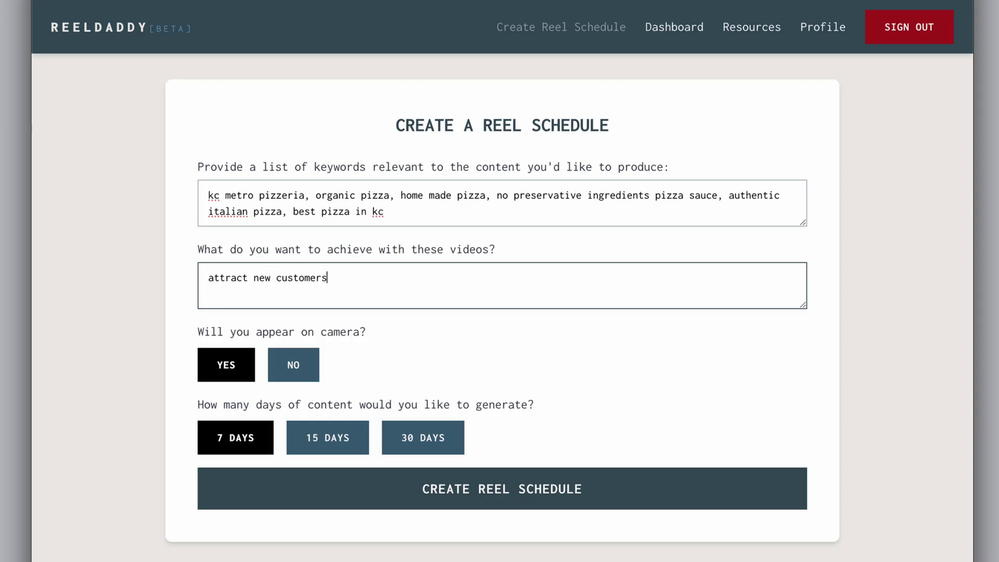
text(, educate my audience)
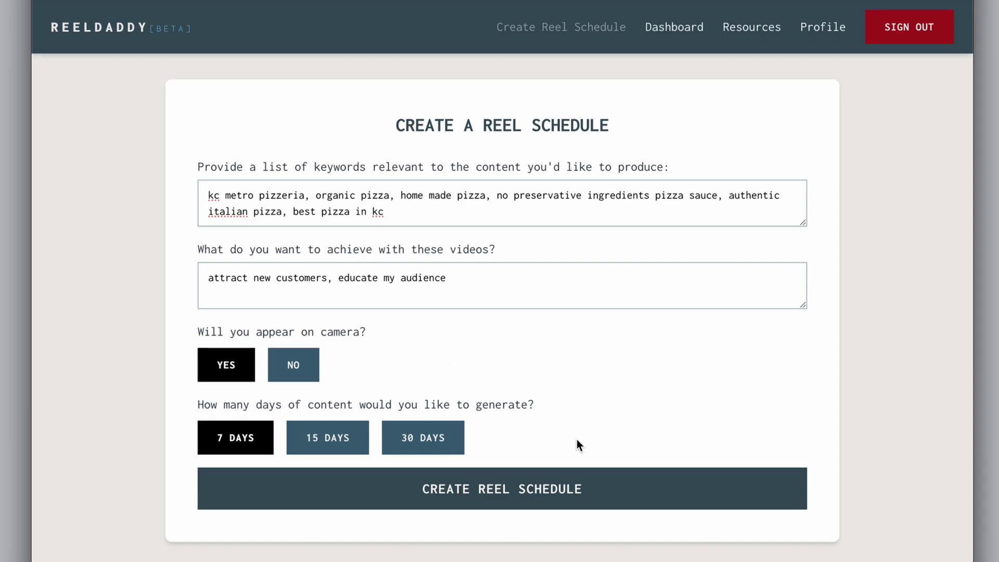
- Generate the reel schedule and review the day cards, starting with Day 1 'From Garden to Pizza'
click(569, 489)
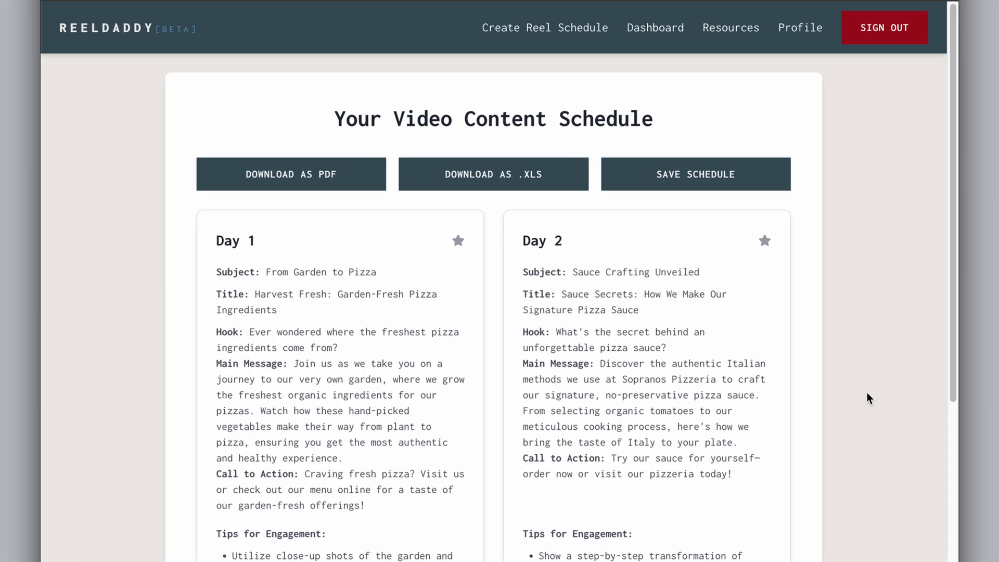
scroll(866, 398, down, 10)
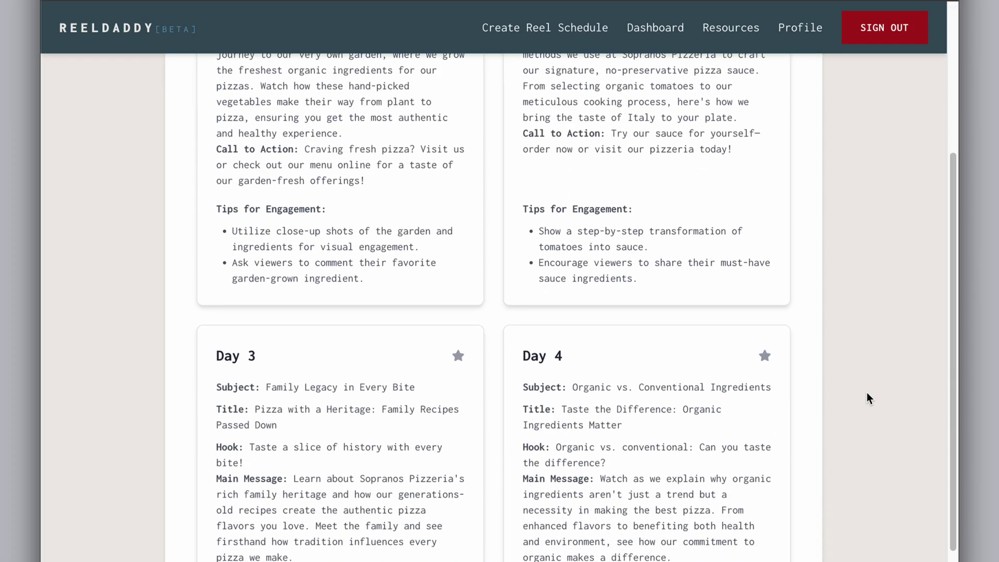
scroll(866, 398, down, 9)
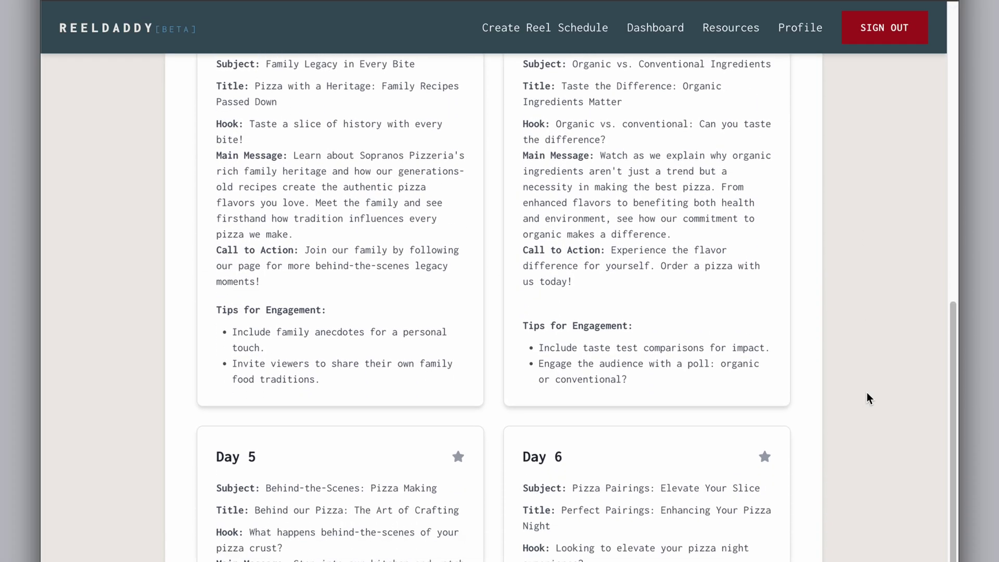
scroll(867, 393, up, 19)
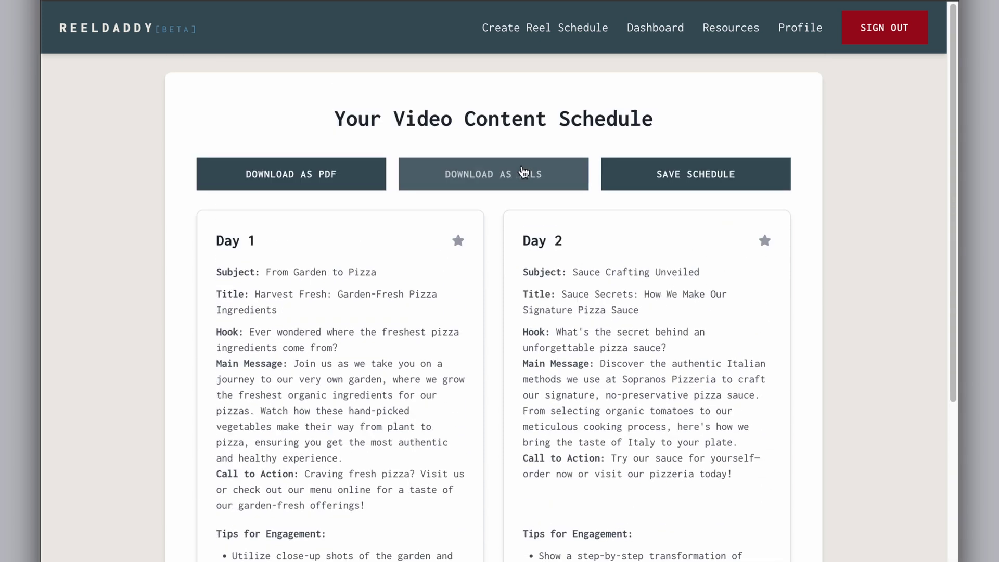
- Save the generated schedule and star the Day 1, Day 4 and Day 5 reels as favorites
click(663, 171)
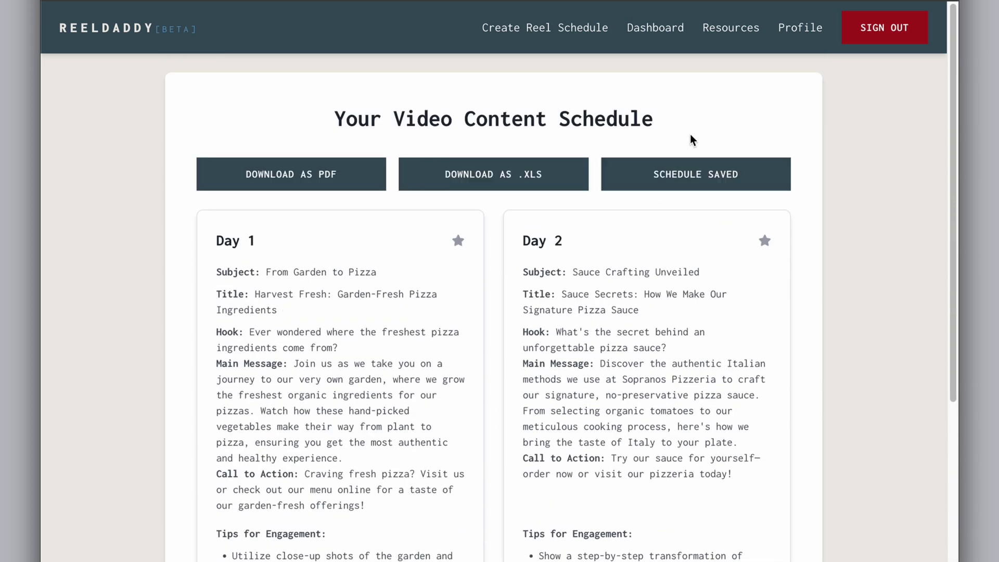
click(458, 241)
scroll(541, 347, down, 8)
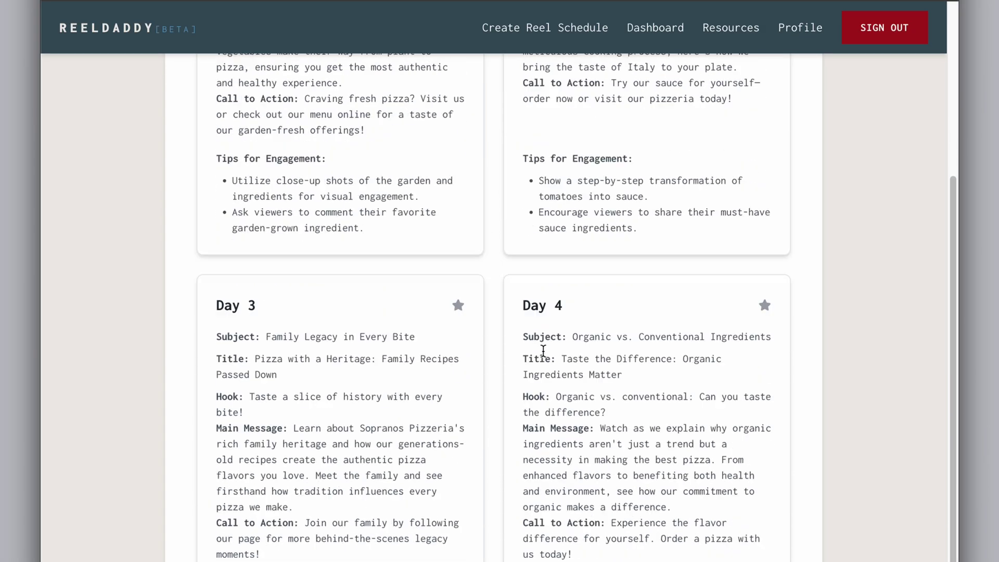
click(764, 284)
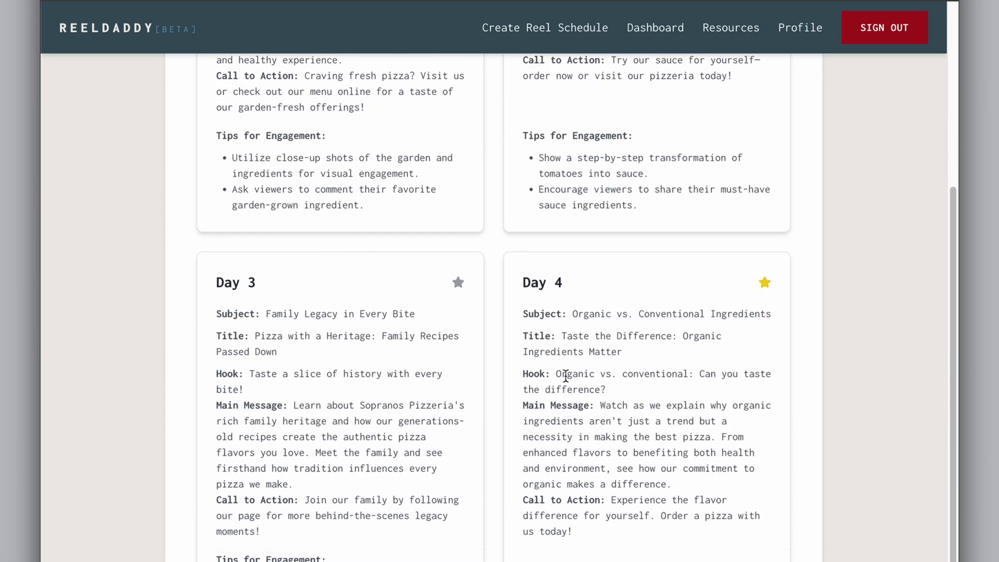
scroll(555, 379, down, 4)
click(458, 490)
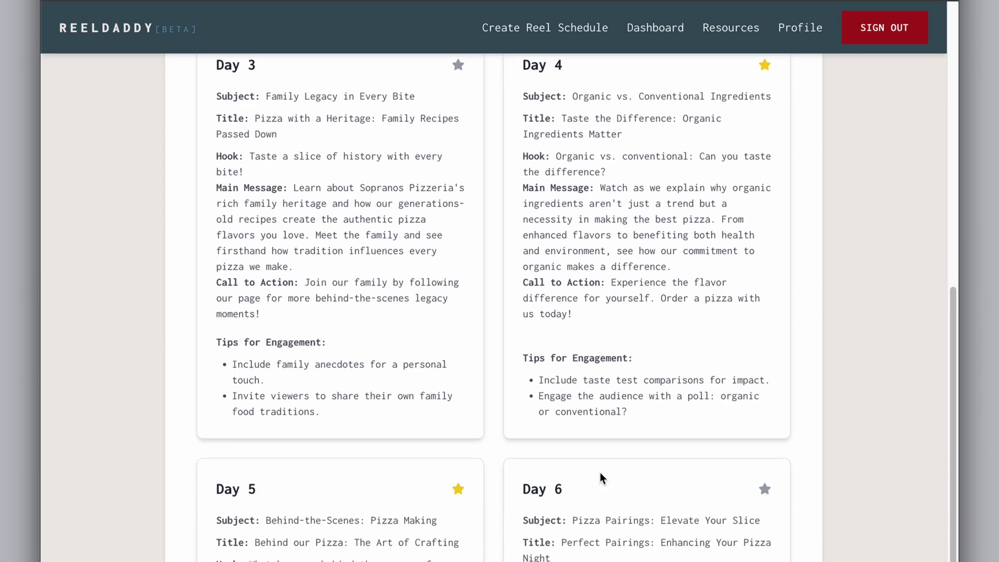
scroll(598, 474, down, 3)
scroll(600, 476, up, 15)
scroll(600, 477, up, 2)
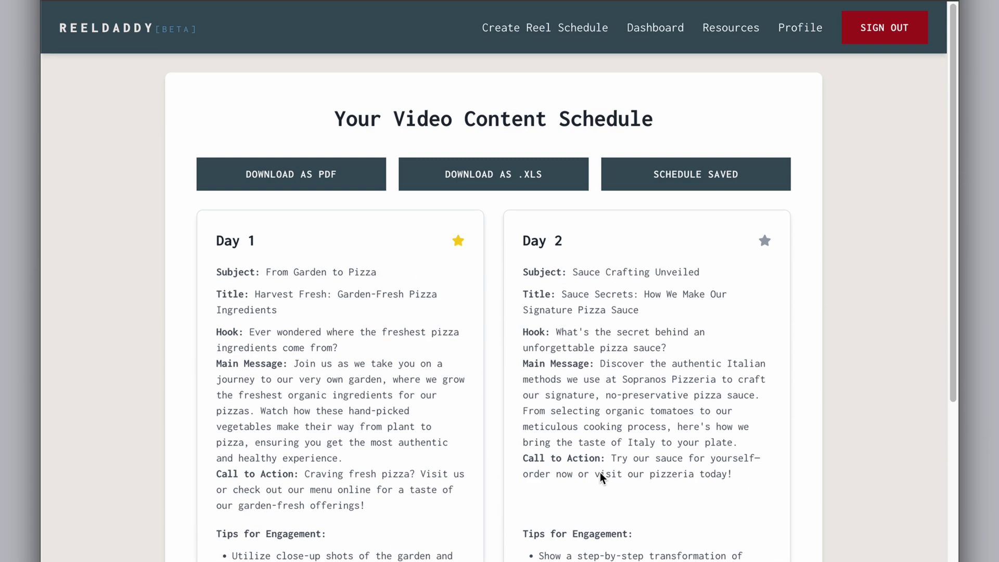
- Download the schedule as the PDF schedule_00 to the Desktop
click(343, 180)
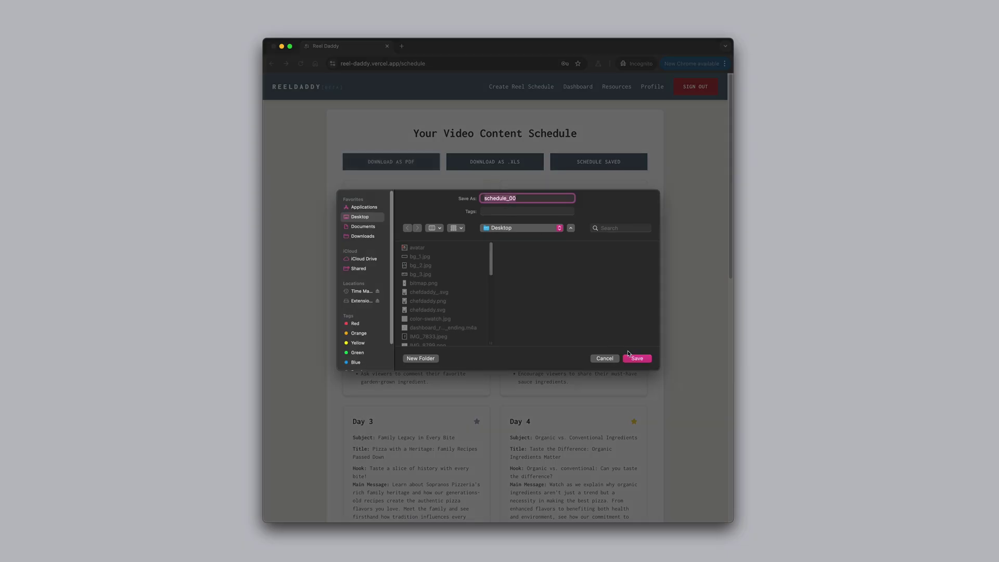
click(637, 358)
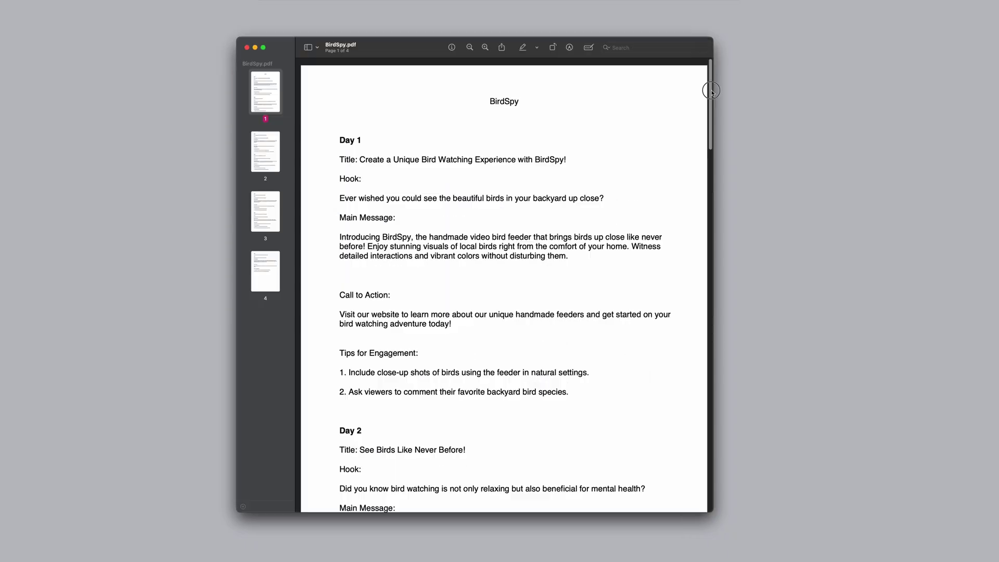
drag(710, 91, 705, 204)
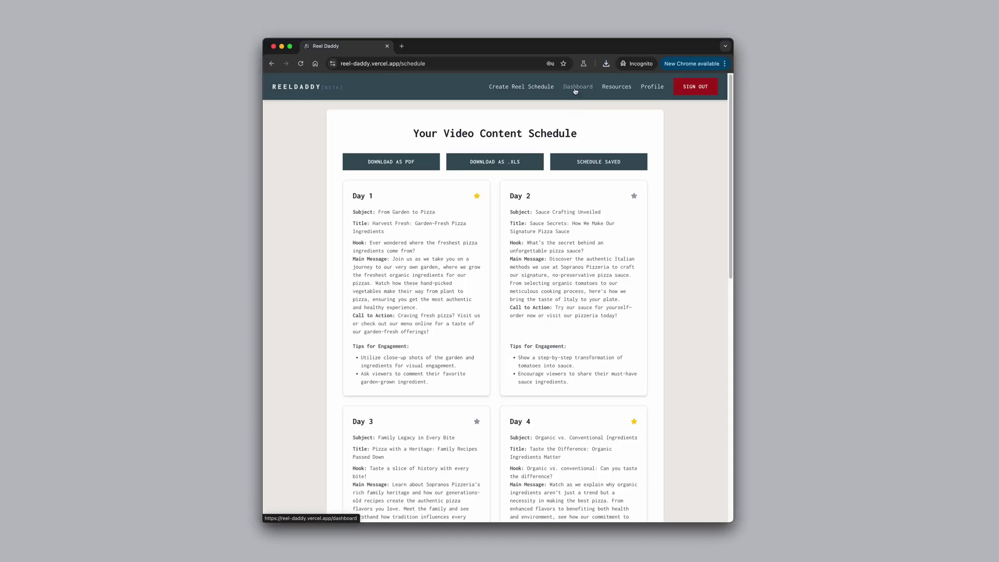
- On the dashboard, expand the Sopranos Pizzeria schedule and the 'From Garden to Pizza' and 'Organic vs. Conventional Ingredients' reels
click(576, 87)
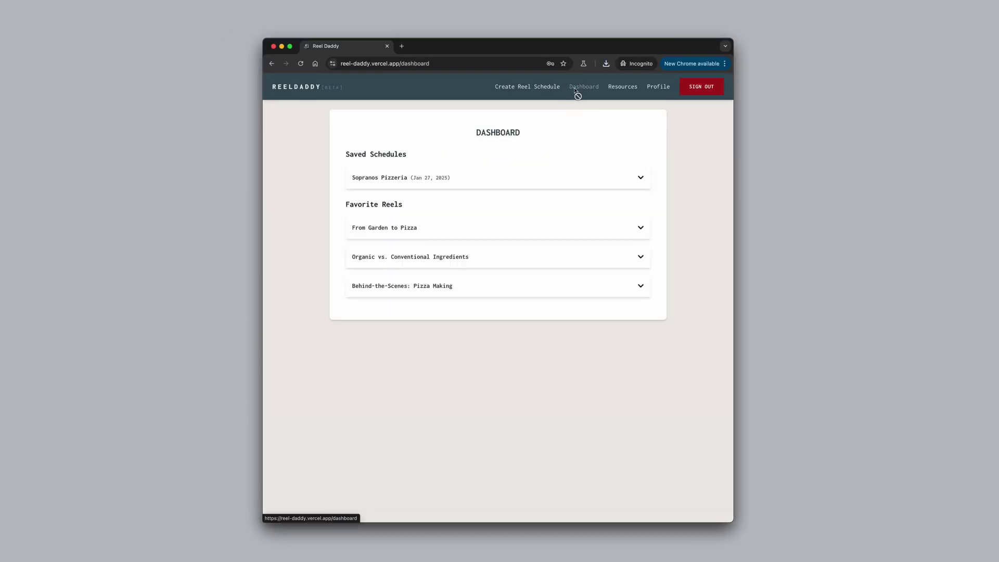
click(633, 182)
scroll(599, 248, down, 10)
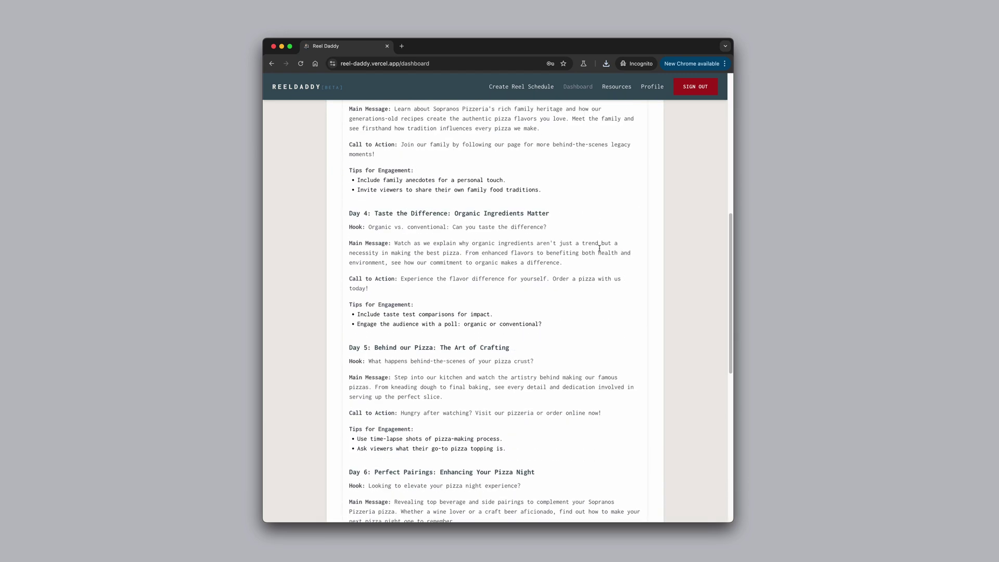
scroll(599, 249, down, 10)
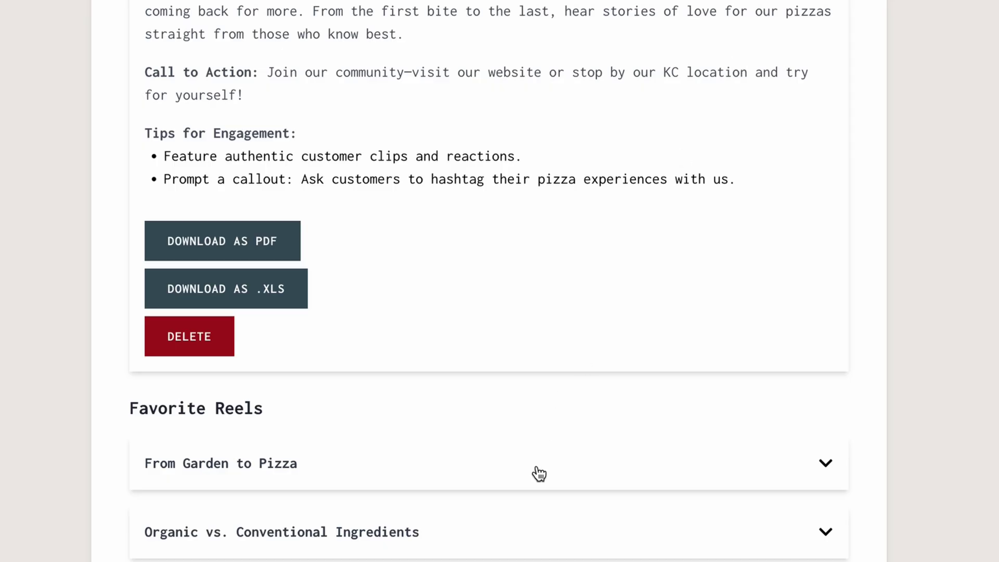
click(539, 473)
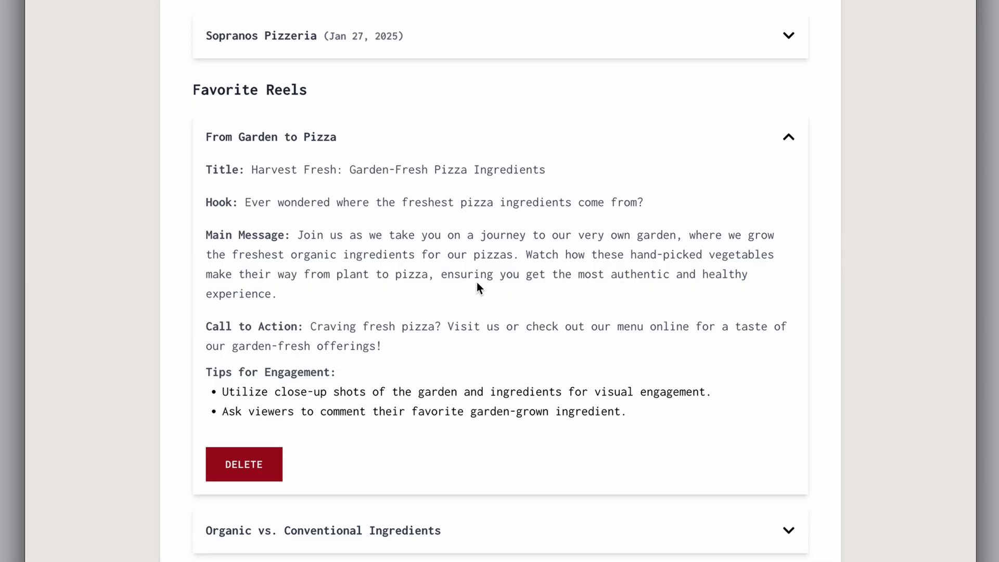
click(475, 528)
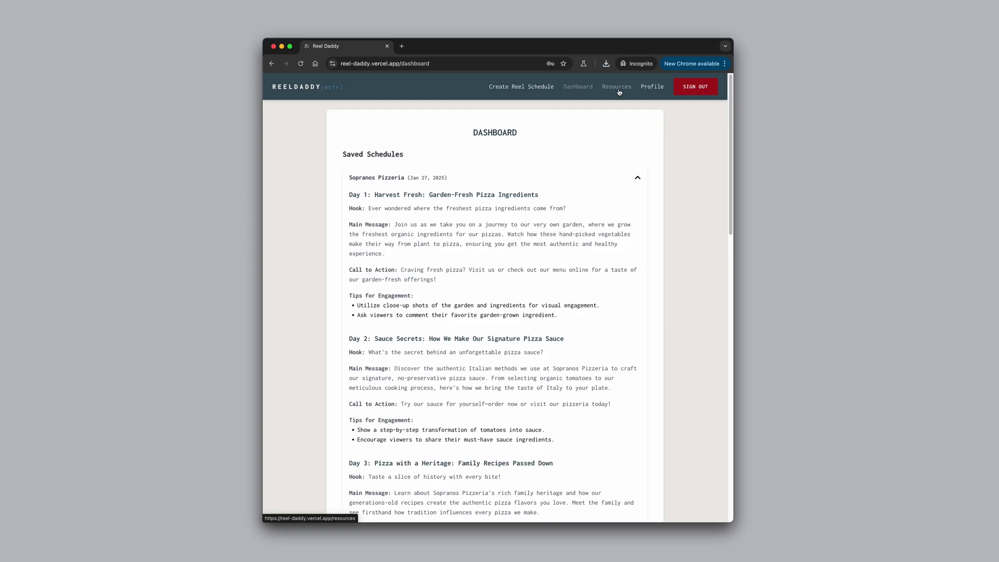
- Read the market research guide for Reels and Shorts, then return to the resources list
click(618, 88)
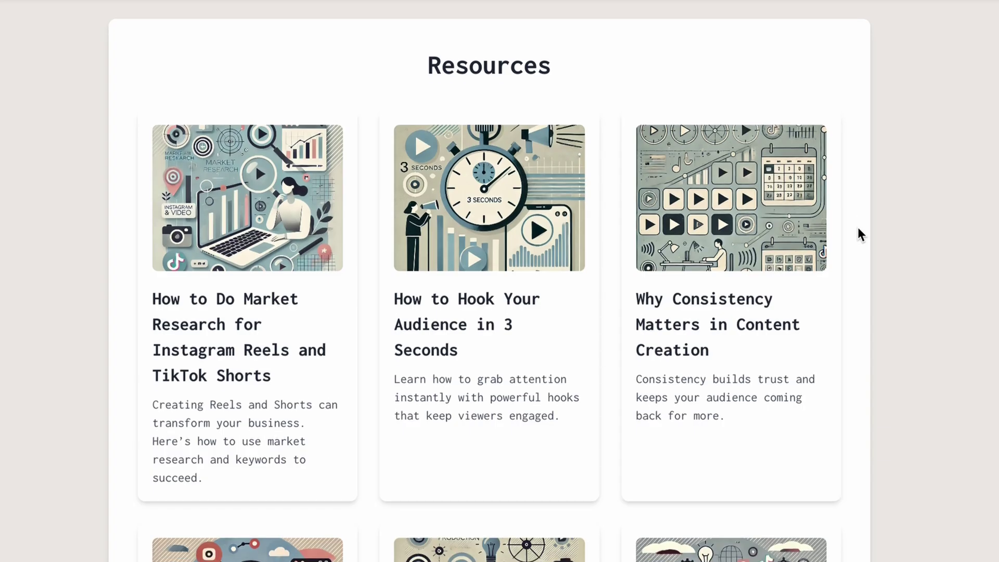
scroll(658, 205, down, 1)
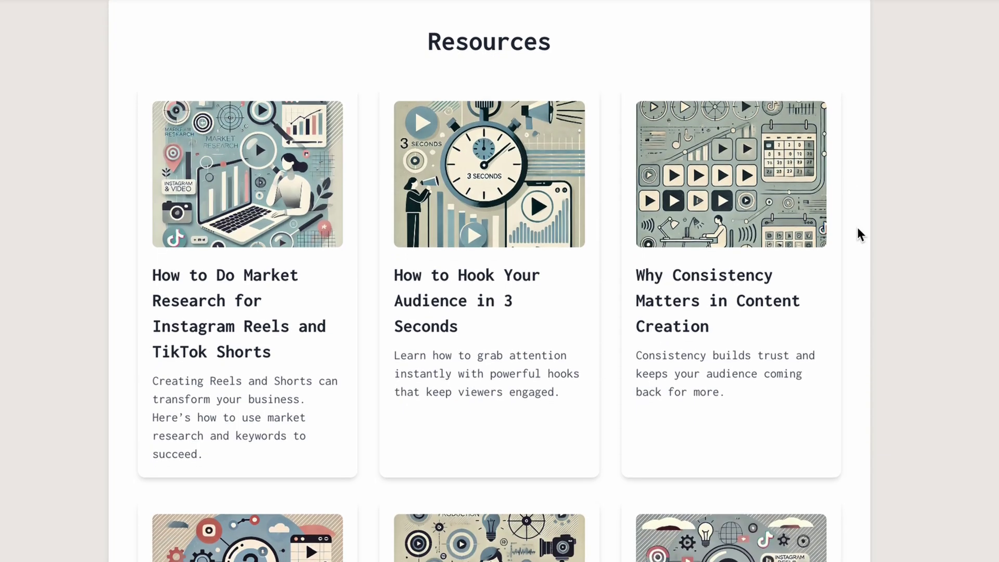
click(265, 240)
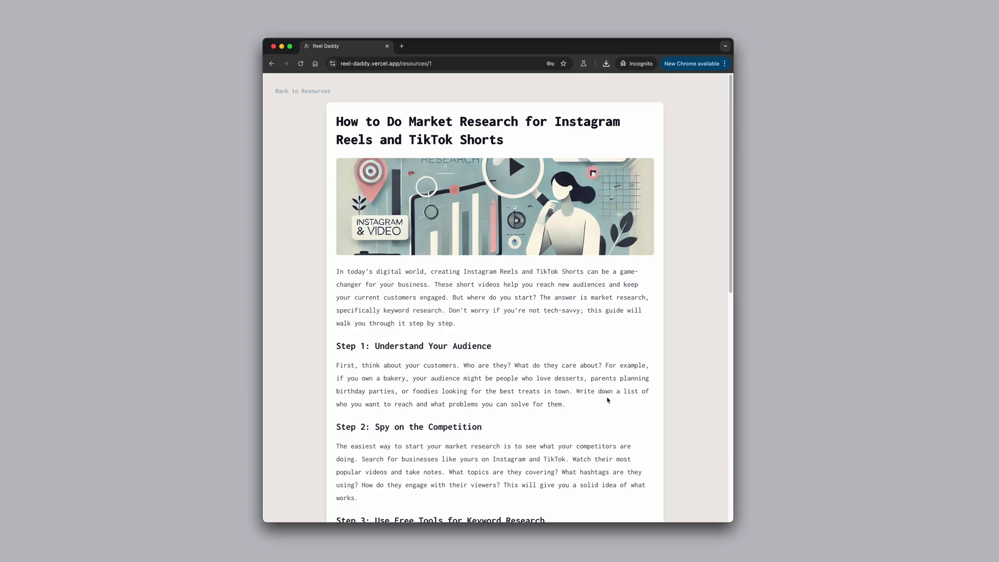
scroll(607, 399, down, 3)
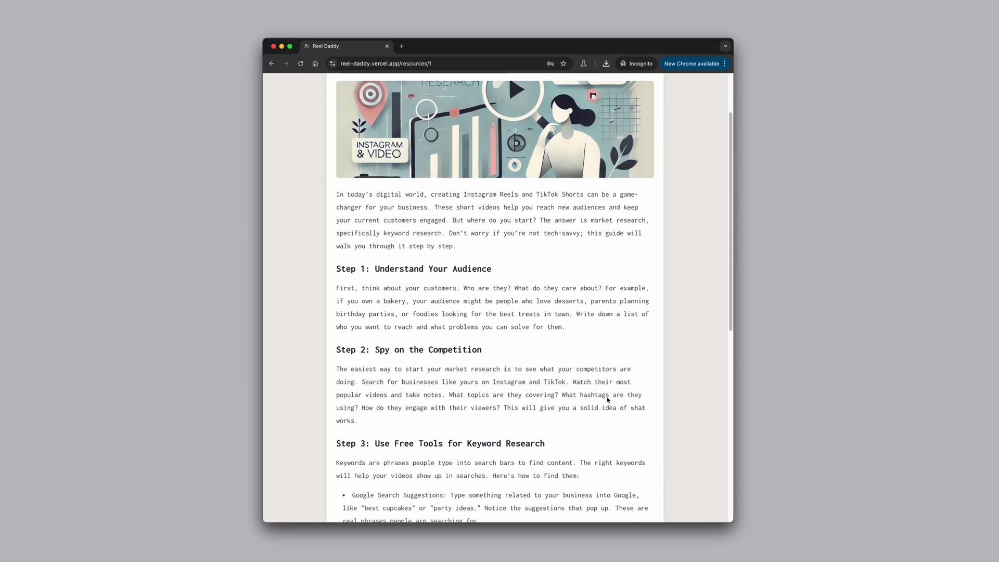
scroll(607, 400, down, 2)
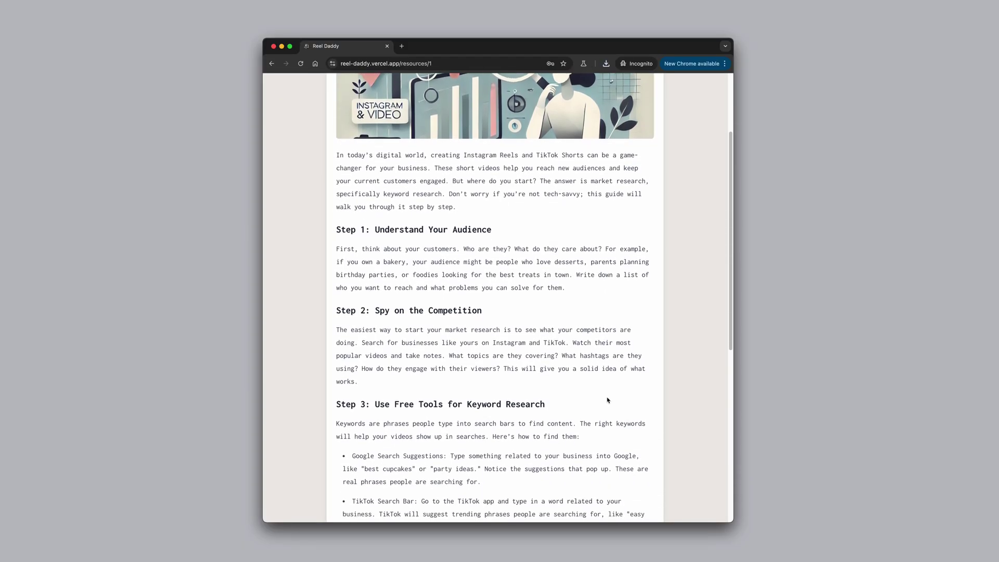
scroll(606, 397, up, 5)
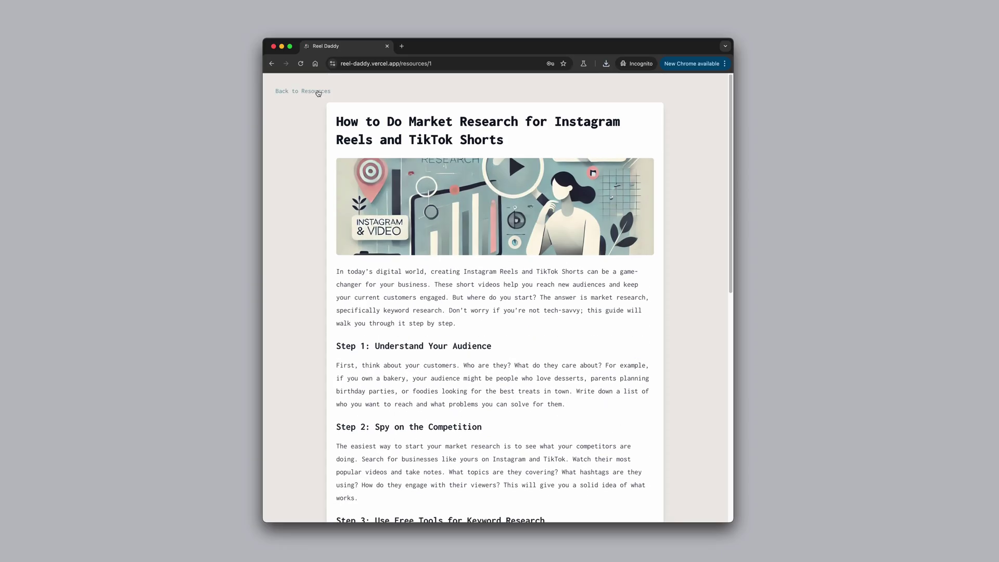
click(317, 92)
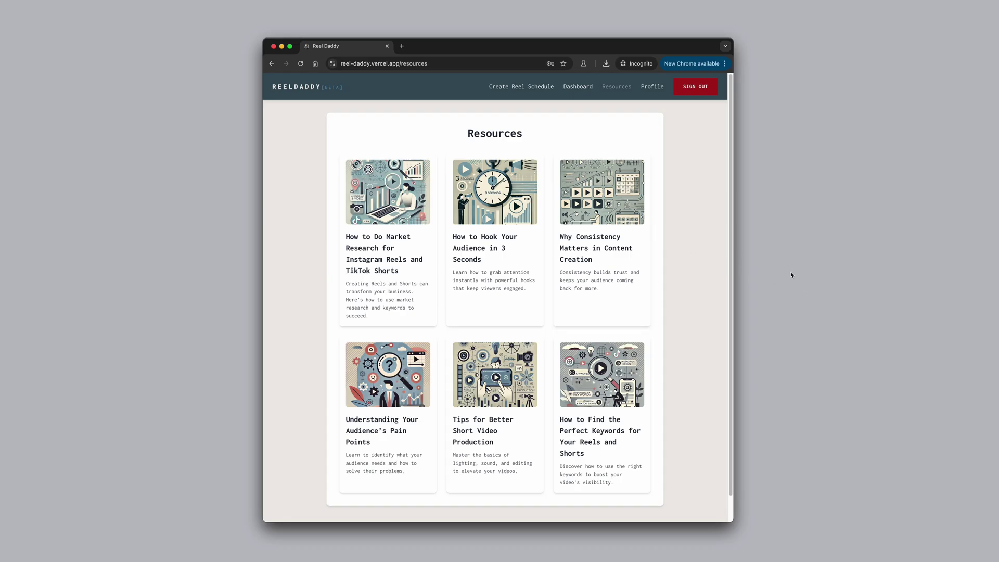
- Sign out on the desktop, then on the phone expand the dashboard's Megadoofus Comics schedule
click(697, 90)
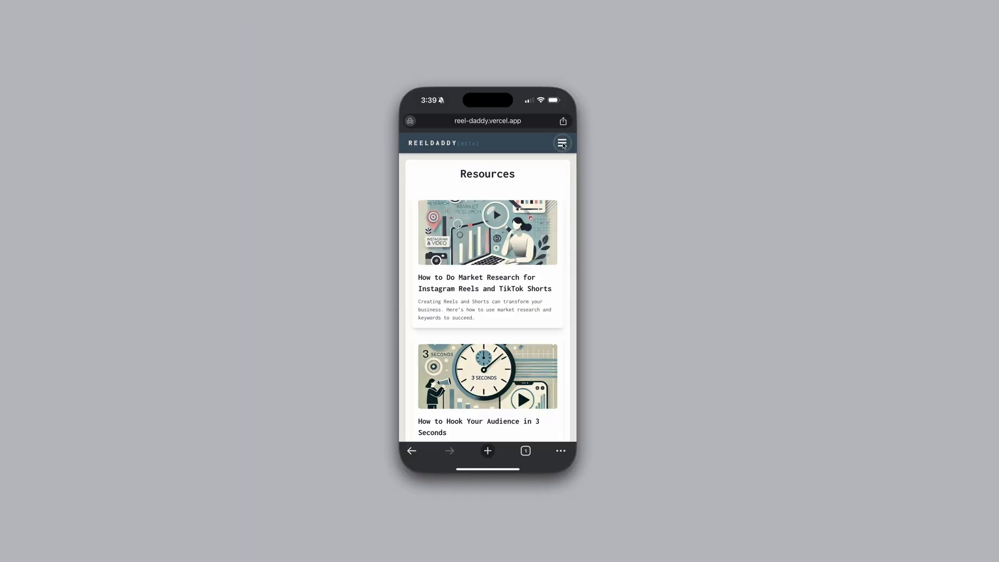
click(560, 140)
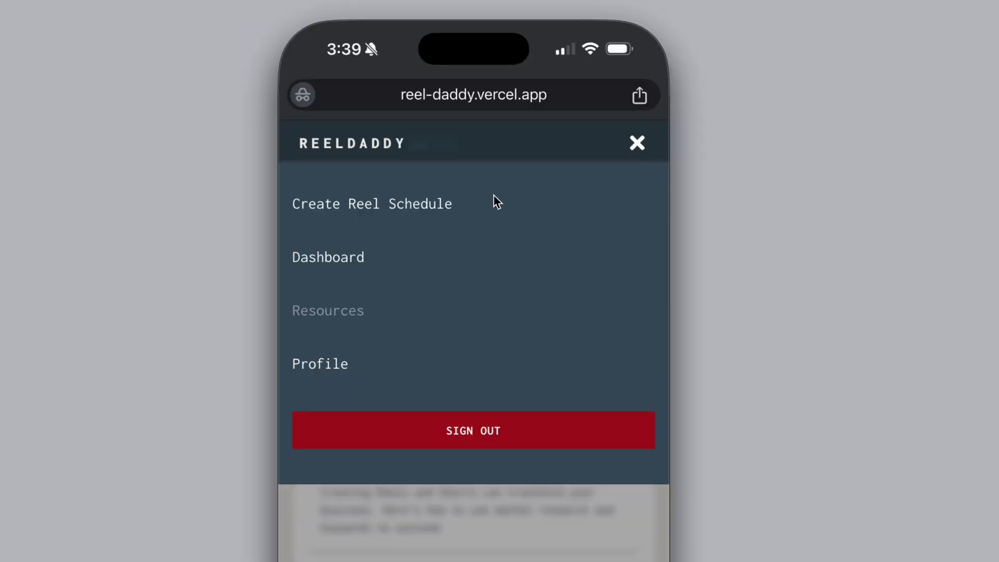
click(337, 260)
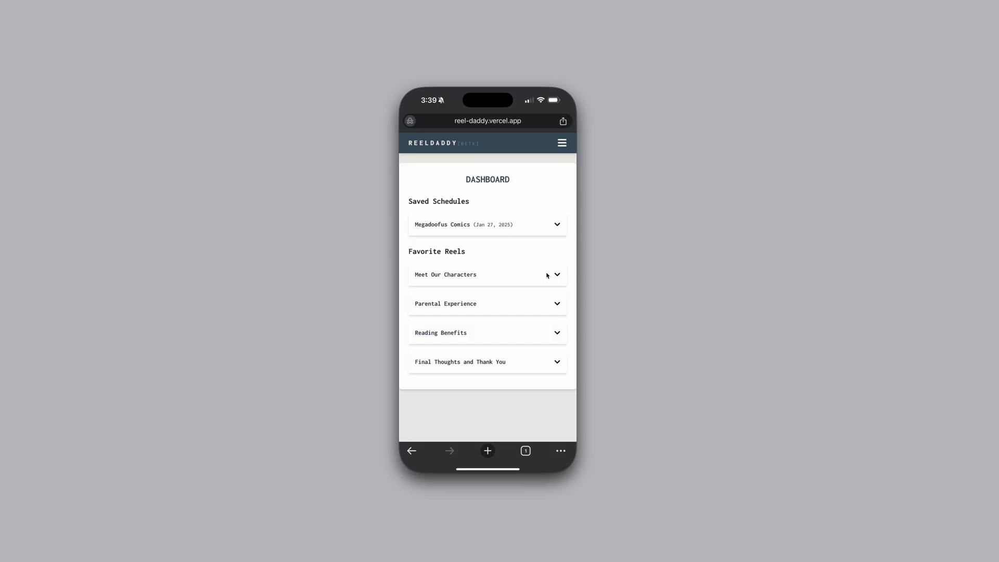
click(556, 224)
scroll(550, 279, down, 5)
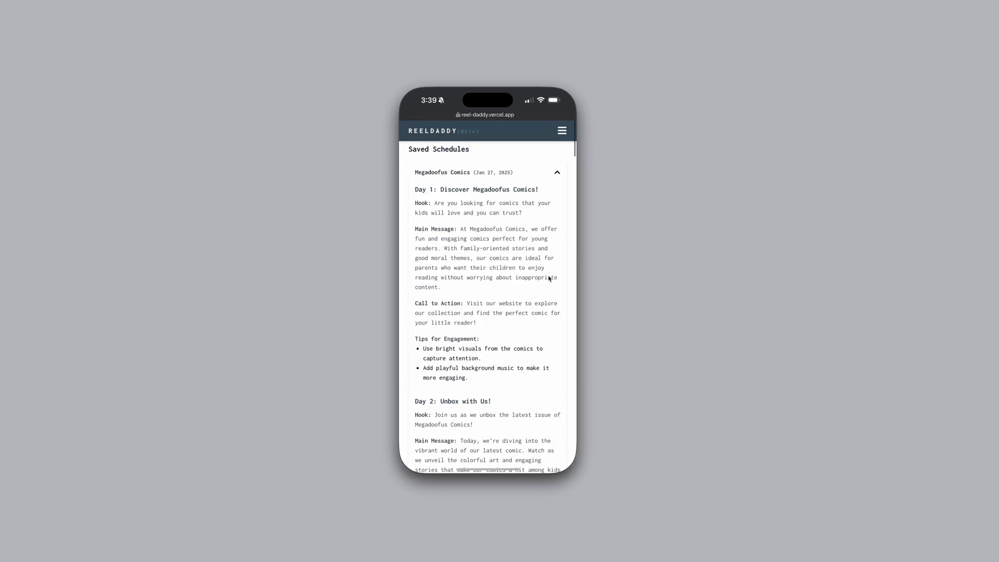